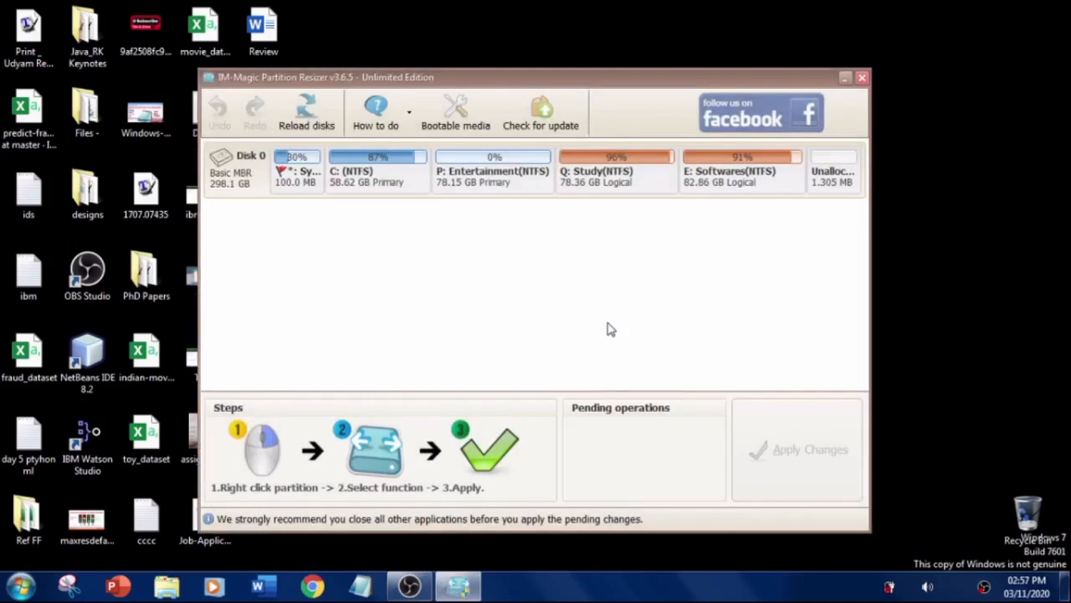
Step: Examine the C:, P: Entertainment, Q: Study and E: Softwares partitions in the Disk 0 map
click(492, 172)
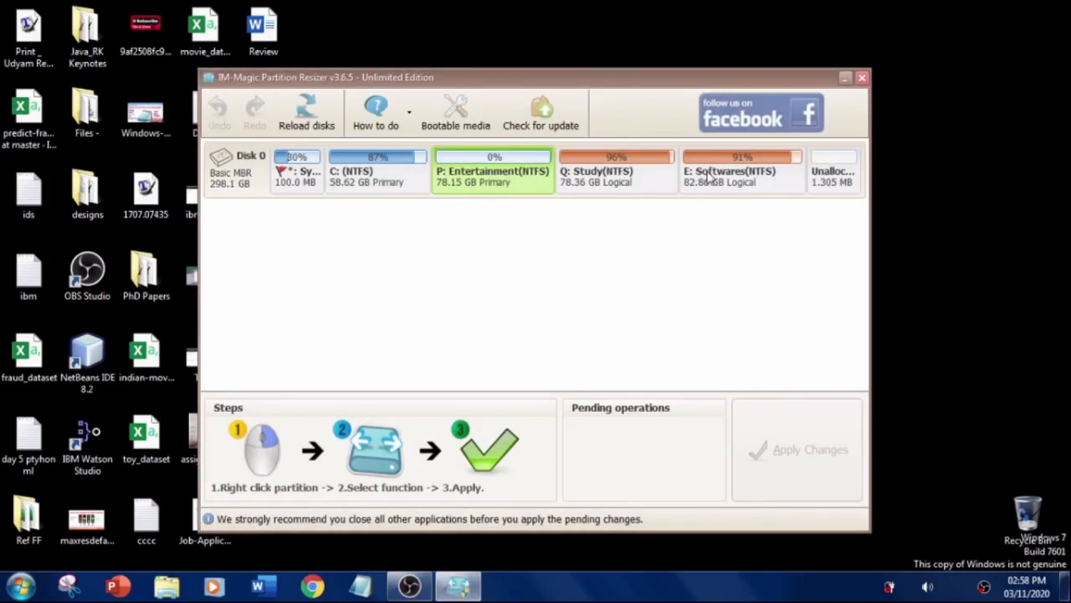
click(368, 186)
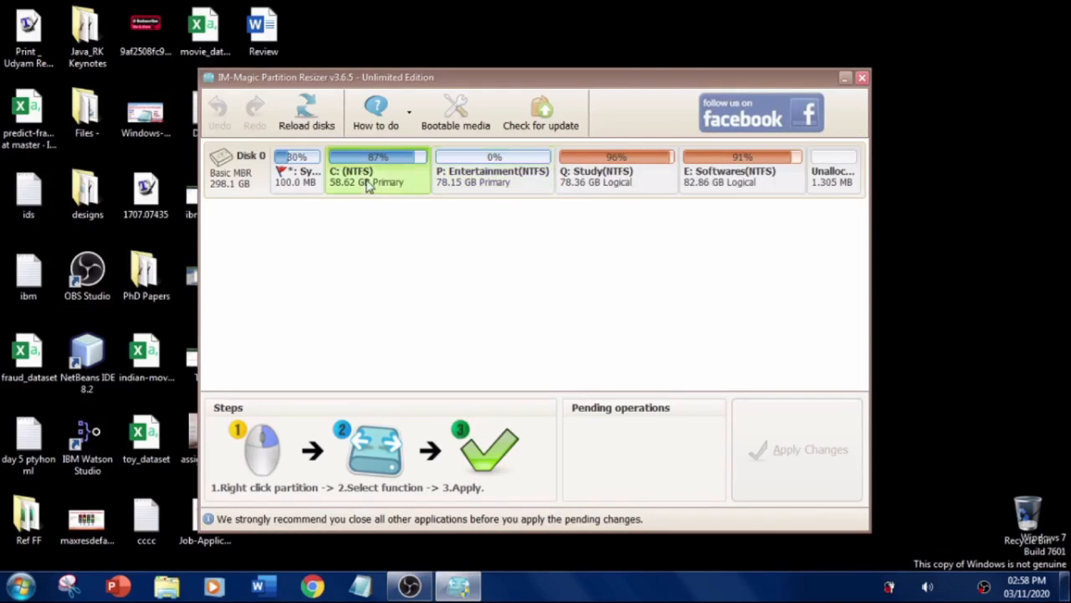
click(499, 174)
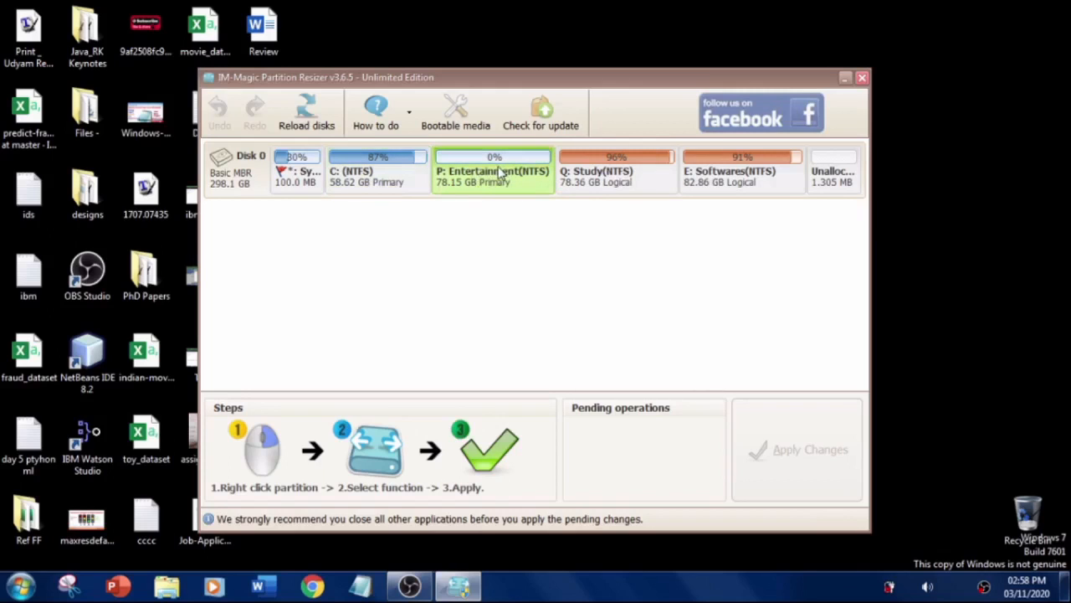
click(619, 168)
click(719, 168)
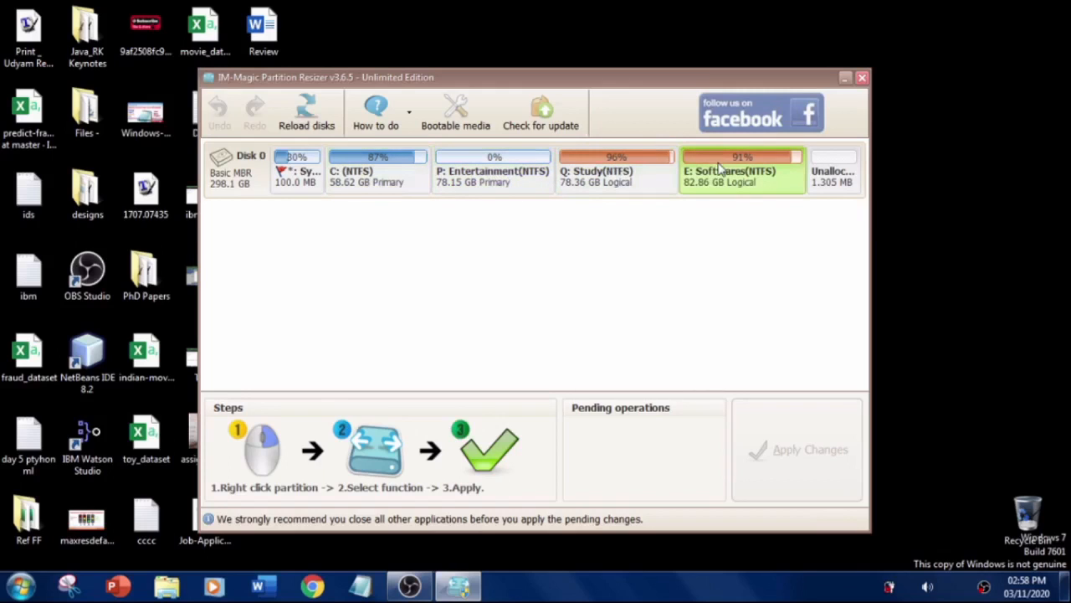
Step: Switch to Windows Explorer and check the used and free space of the C:, E:, P: and Q: drives under Computer
click(167, 586)
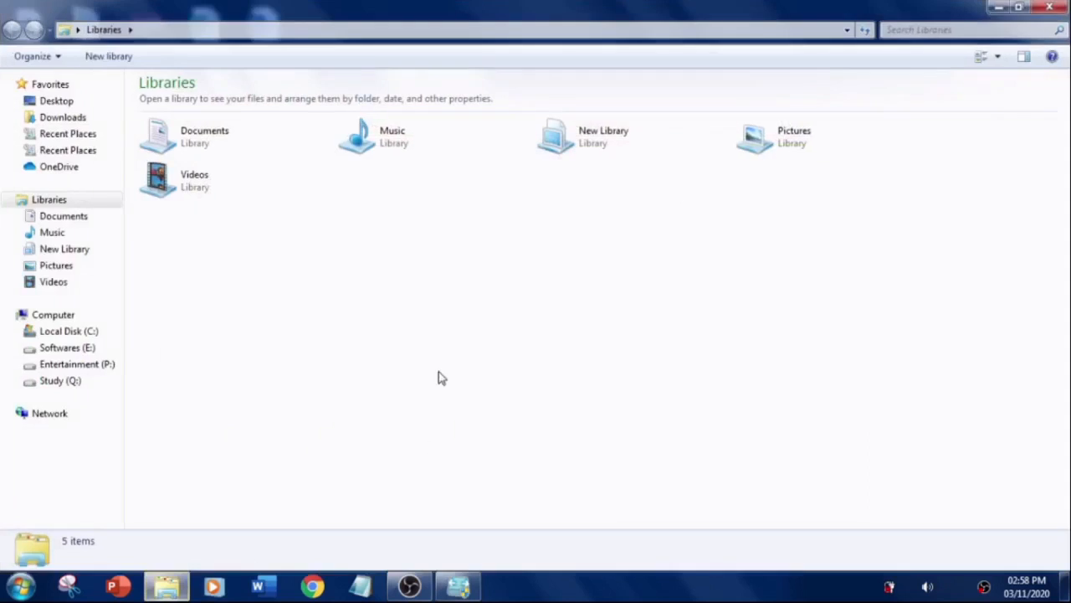
click(51, 318)
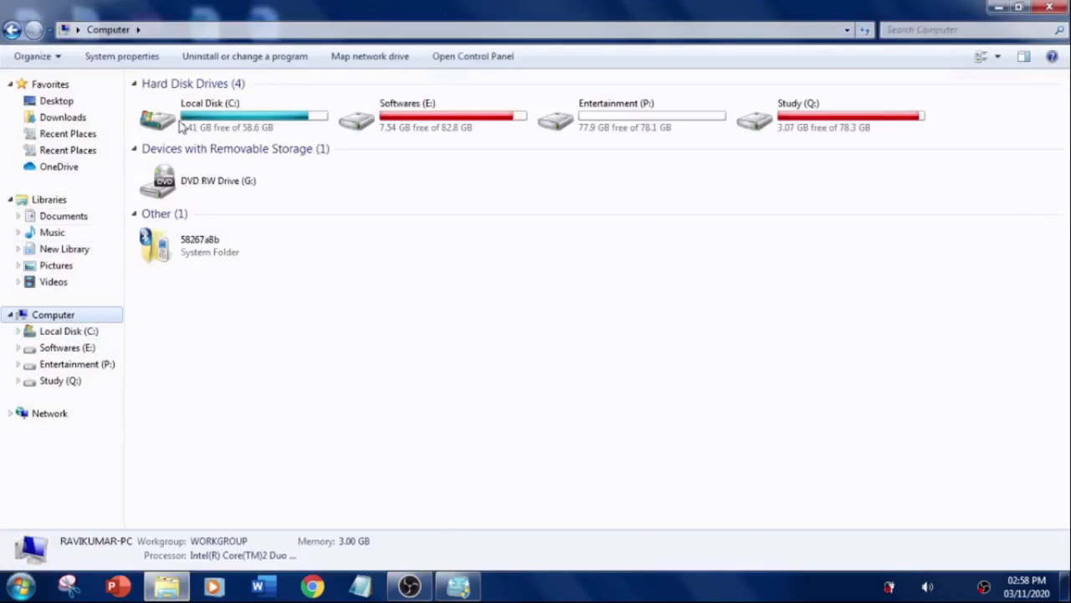
drag(447, 9, 535, 78)
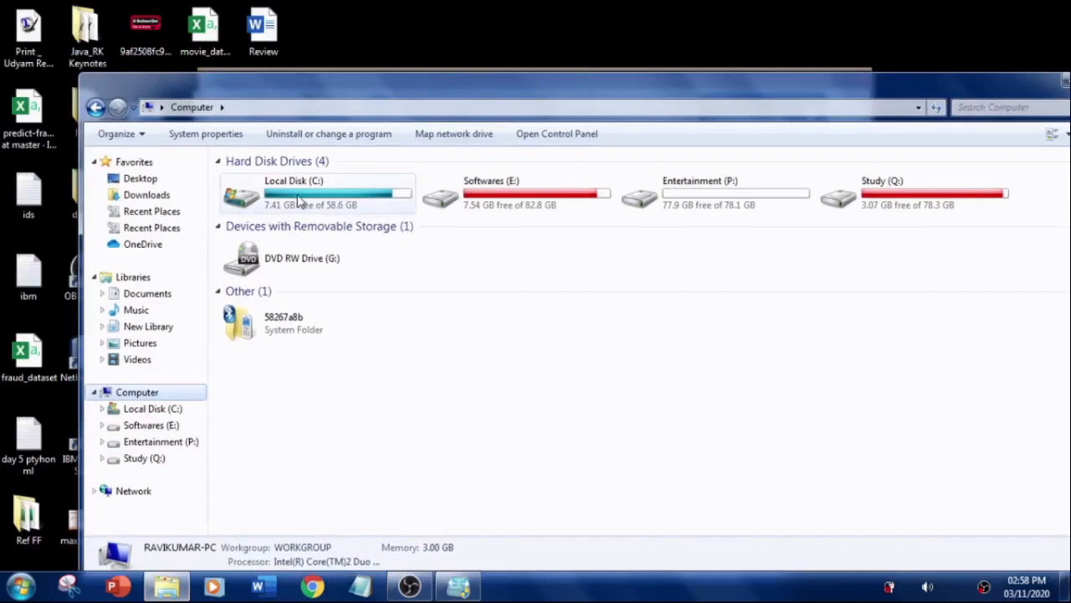
click(329, 198)
click(501, 196)
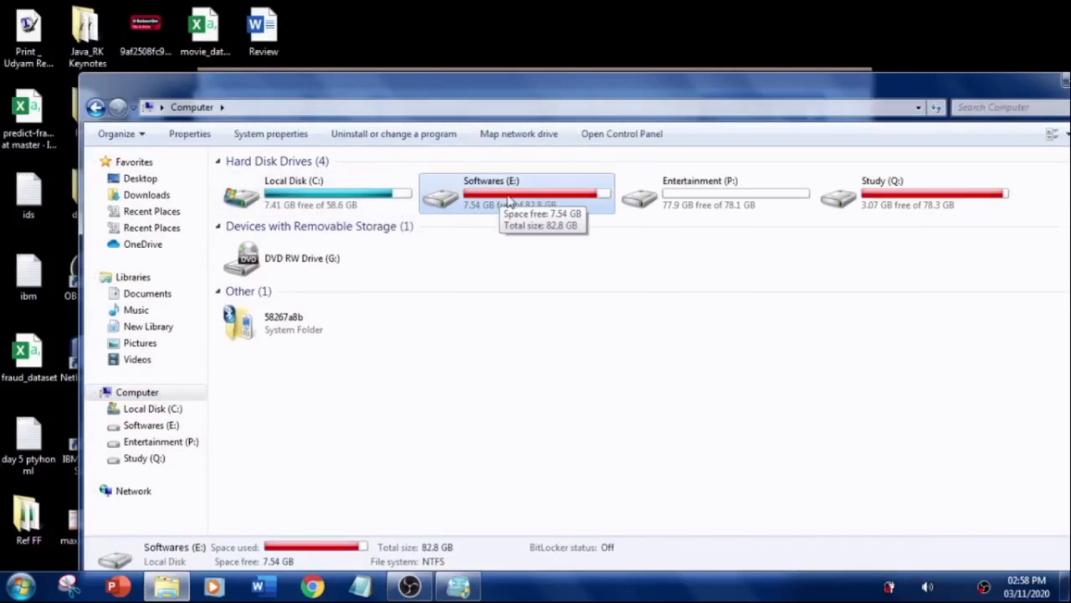
click(707, 197)
click(884, 197)
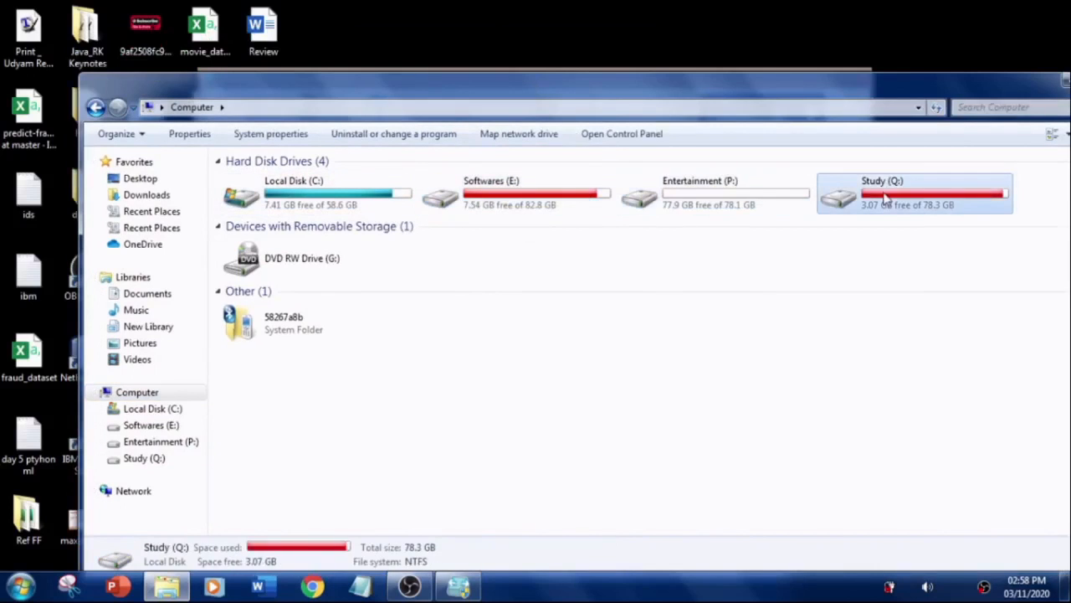
Step: Compare the Explorer drives with the C: and P: Entertainment partitions in the partition tool, and put the Explorer window away
drag(562, 88, 561, 337)
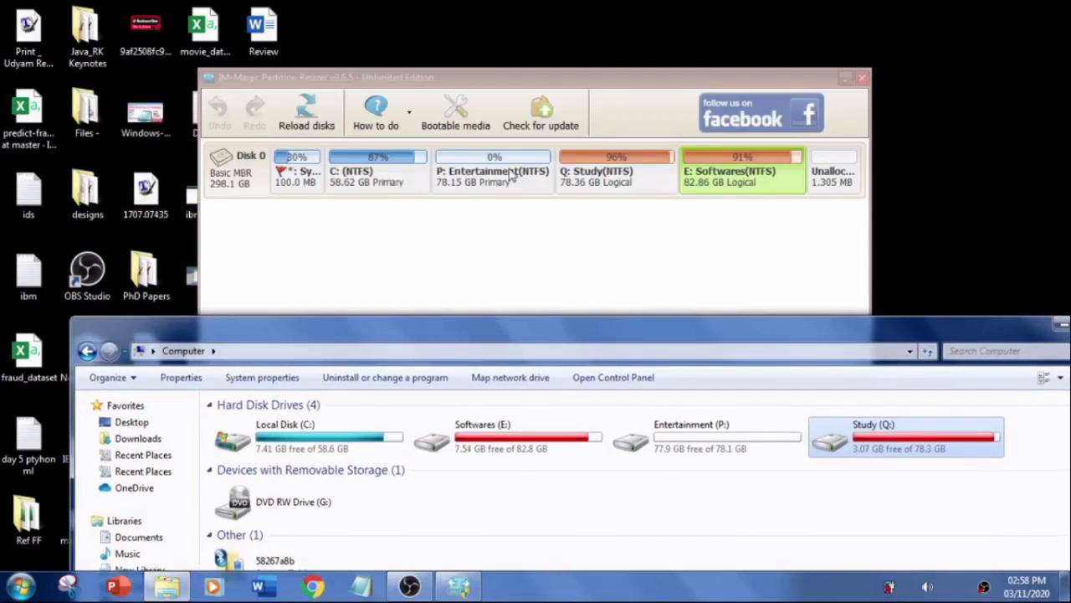
click(368, 178)
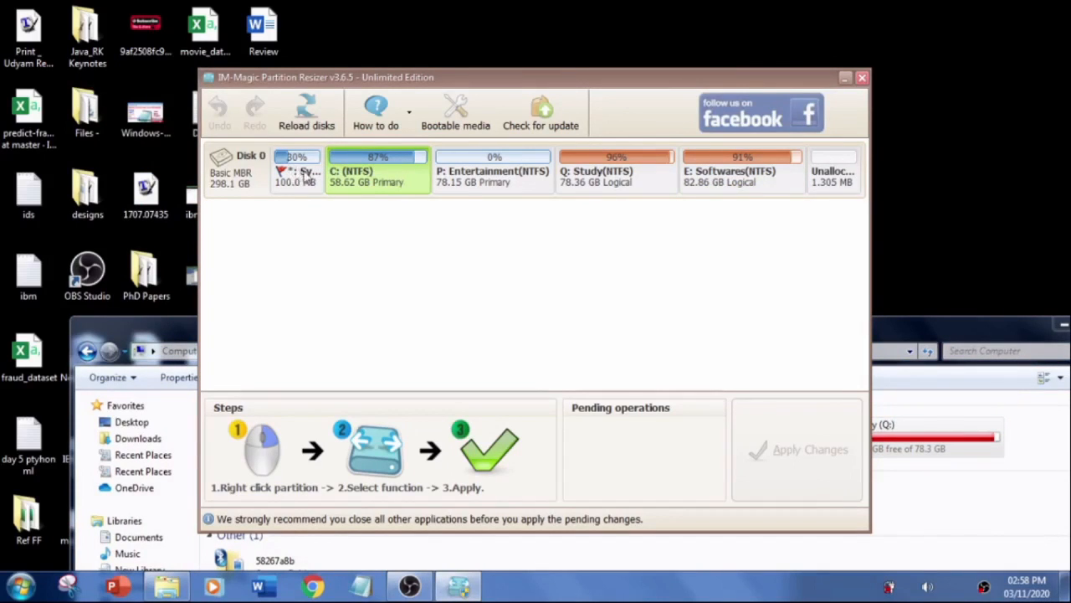
click(490, 176)
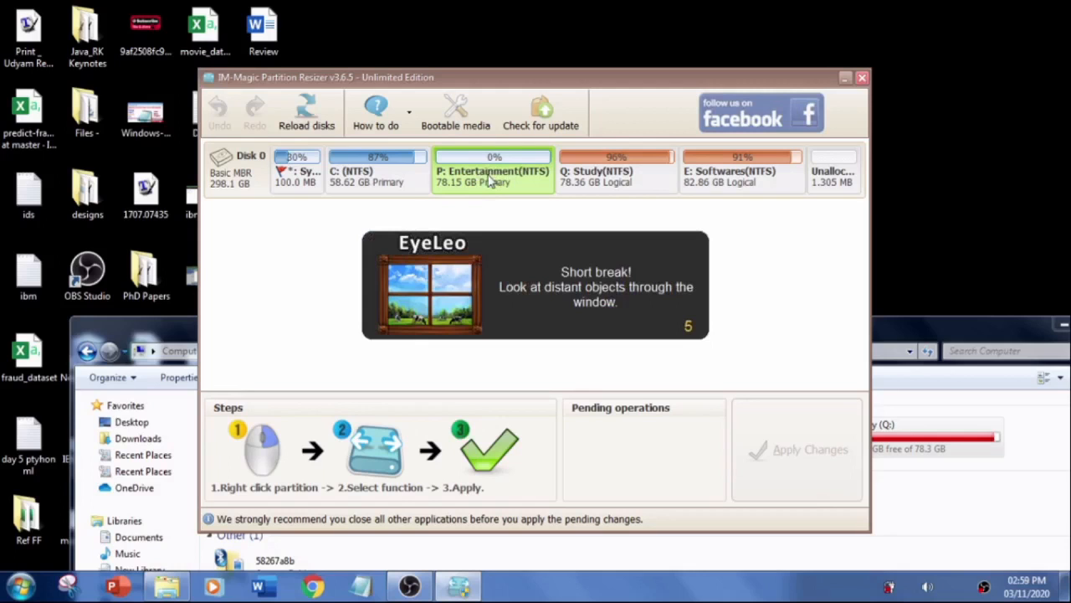
click(1001, 316)
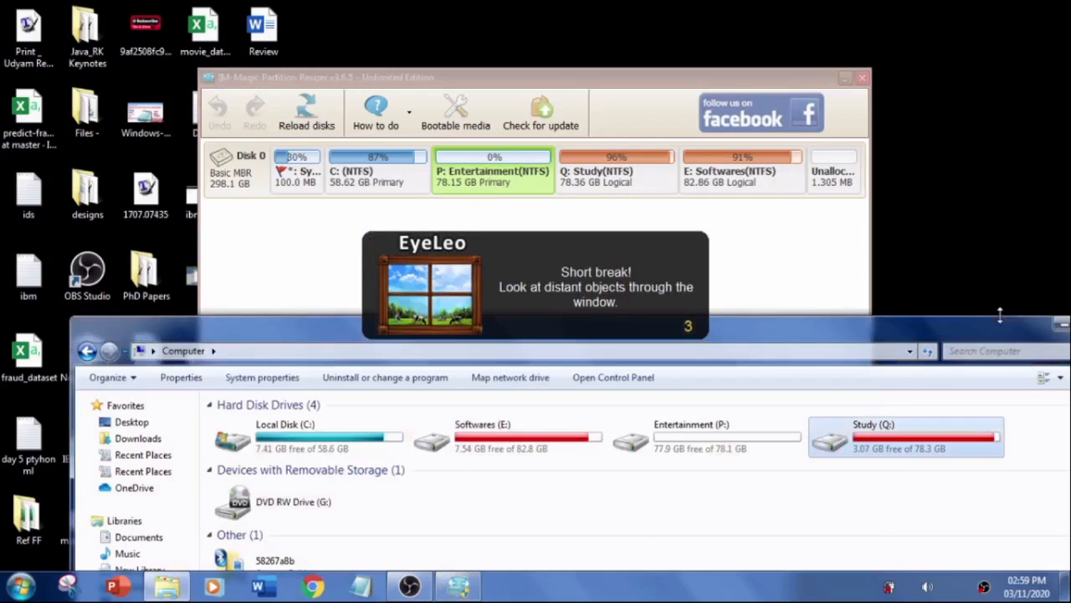
click(1064, 325)
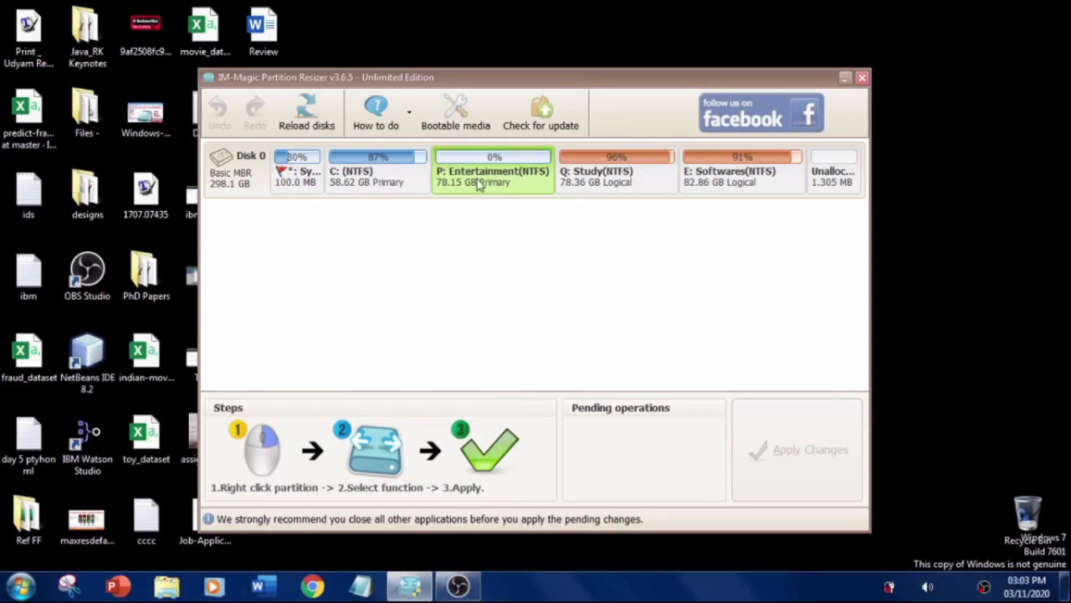
Step: Shrink the P: Entertainment partition to about 30,743 MB, leaving about 49,281 MB of unallocated space after it
right_click(495, 178)
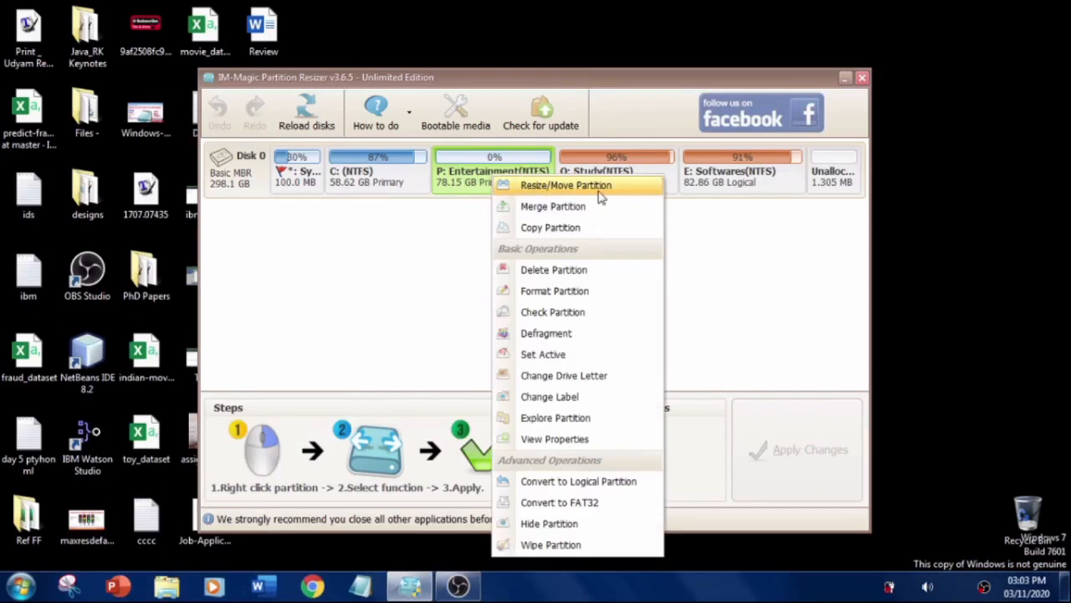
click(577, 185)
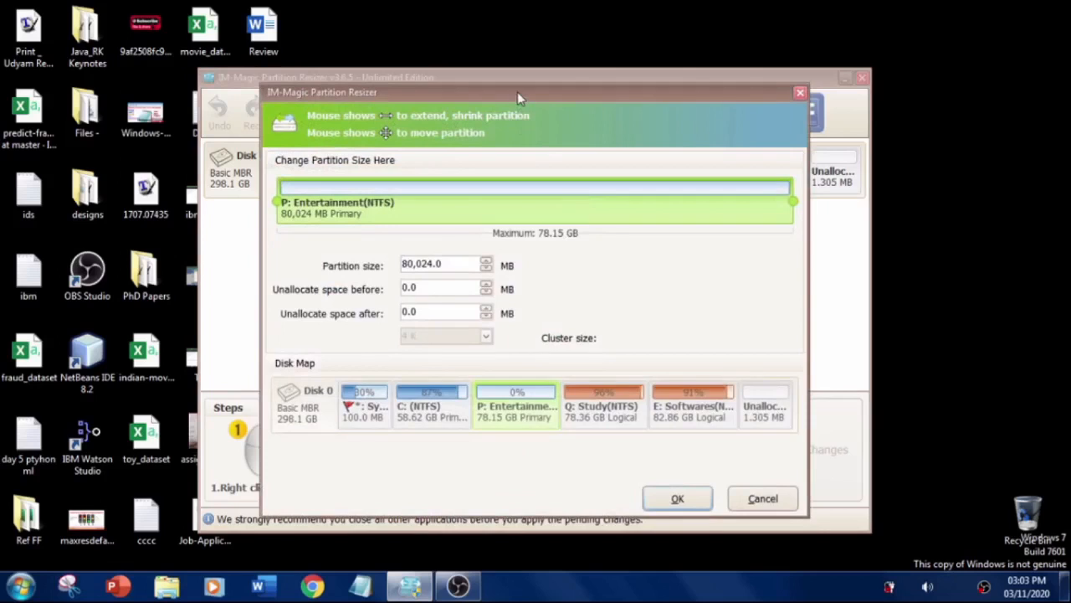
drag(518, 92, 616, 104)
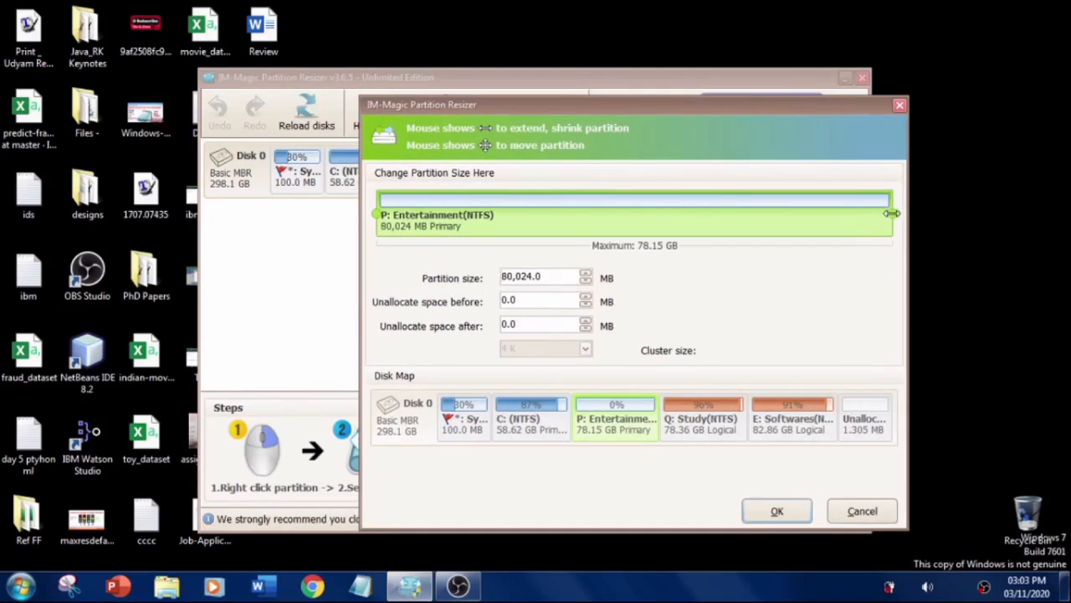
drag(892, 214, 568, 211)
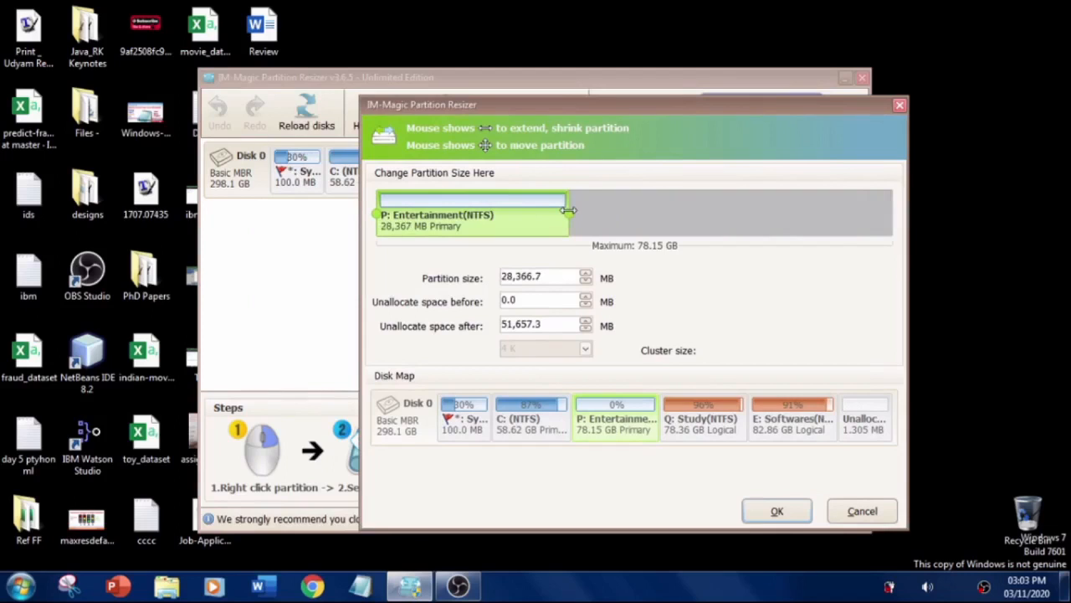
drag(569, 211, 628, 207)
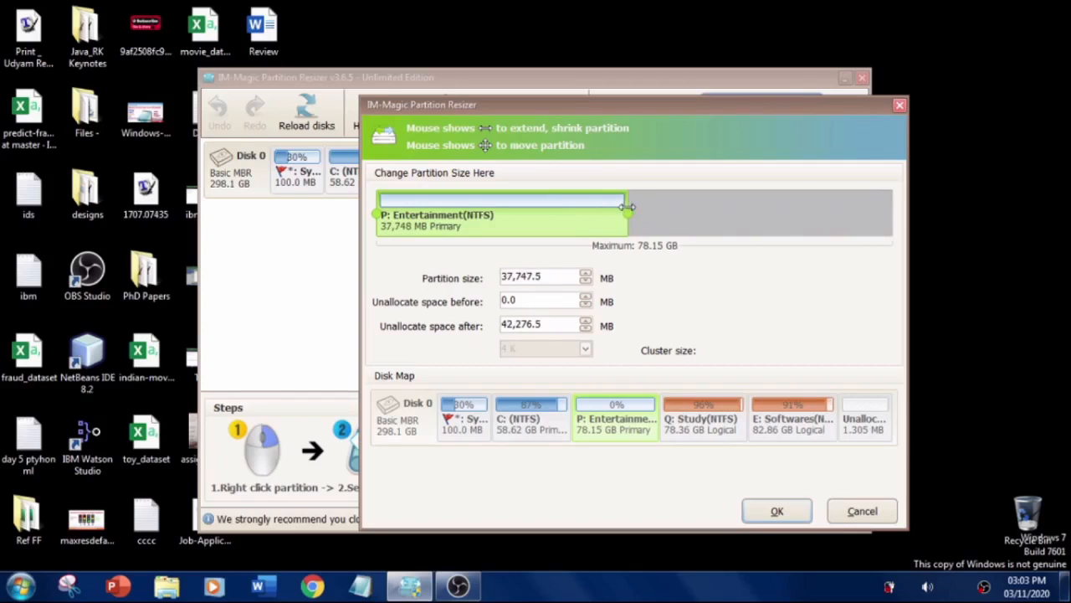
drag(629, 207, 583, 206)
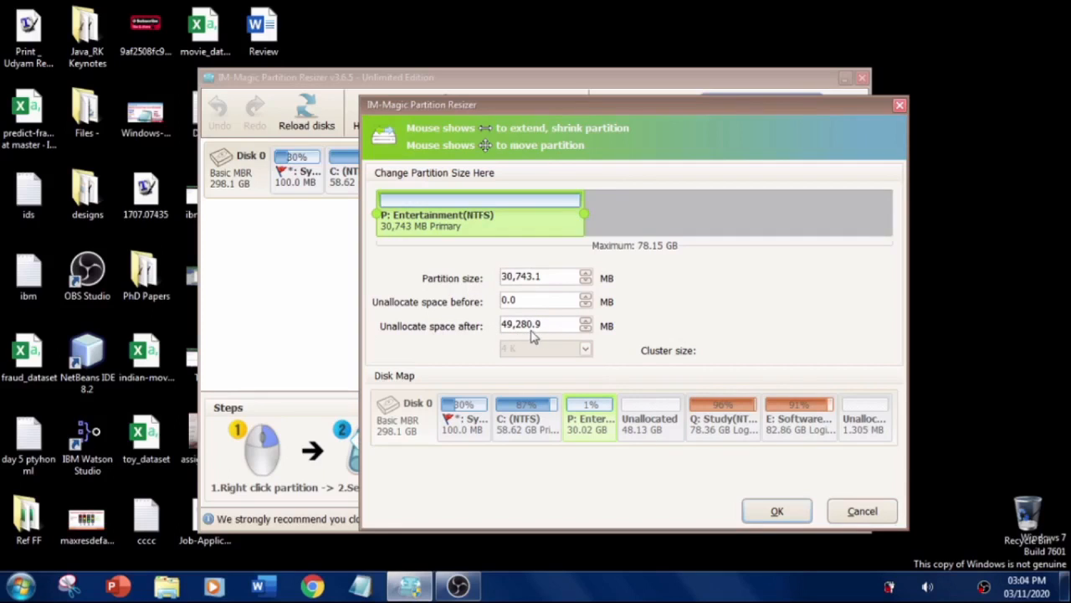
click(778, 512)
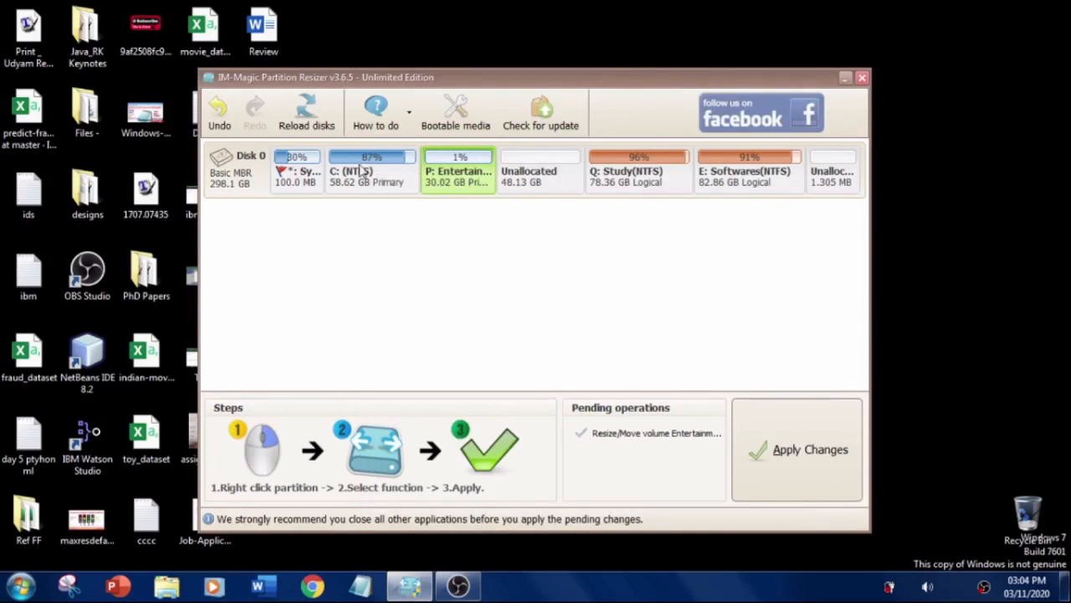
Step: Apply the pending resize of the Entertainment volume and close the completion message
click(790, 456)
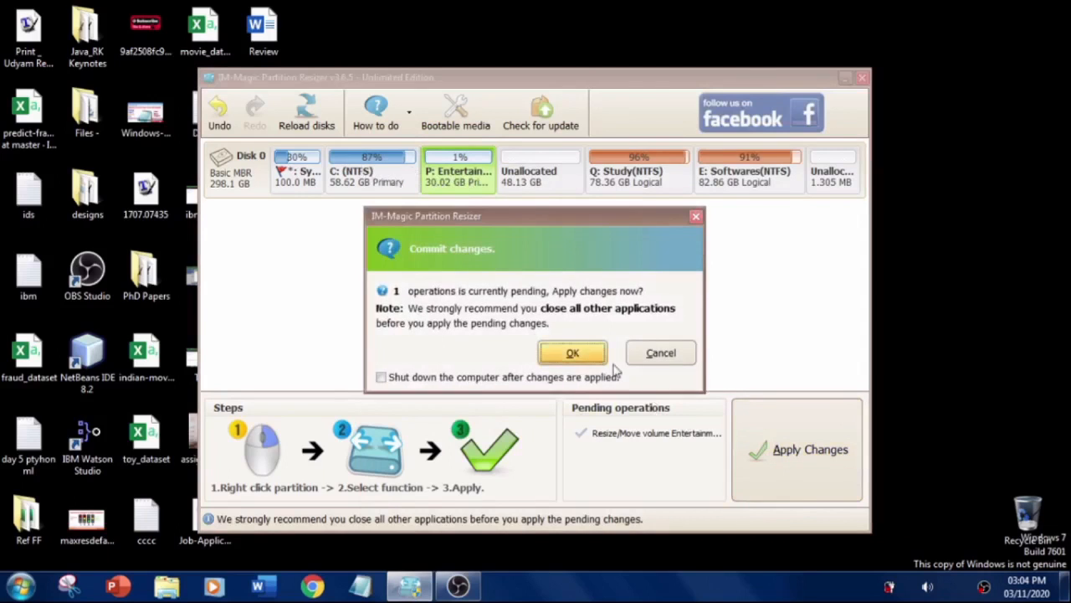
click(564, 352)
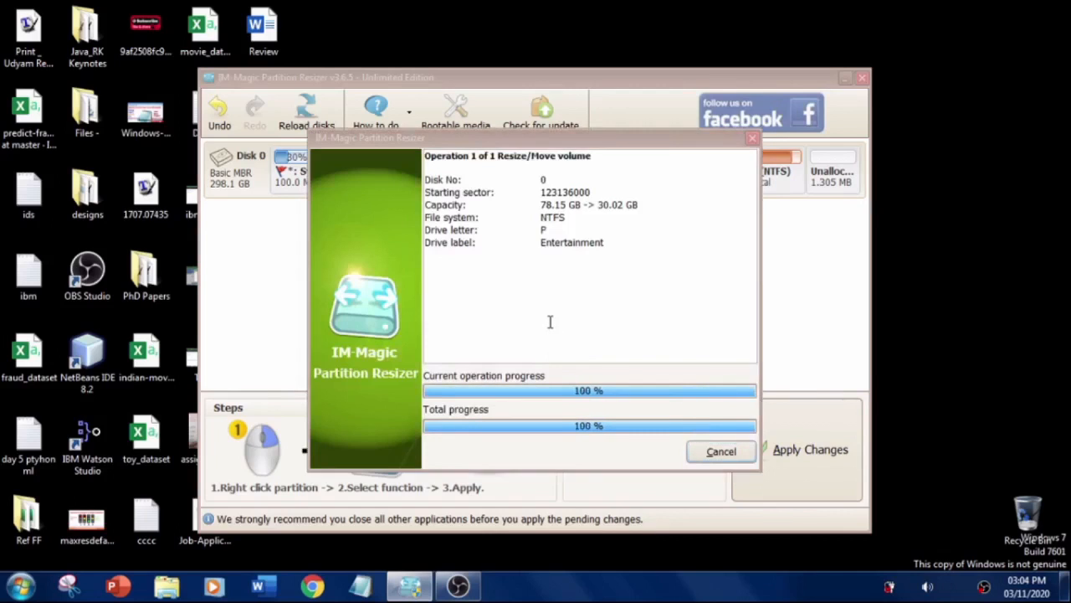
click(534, 328)
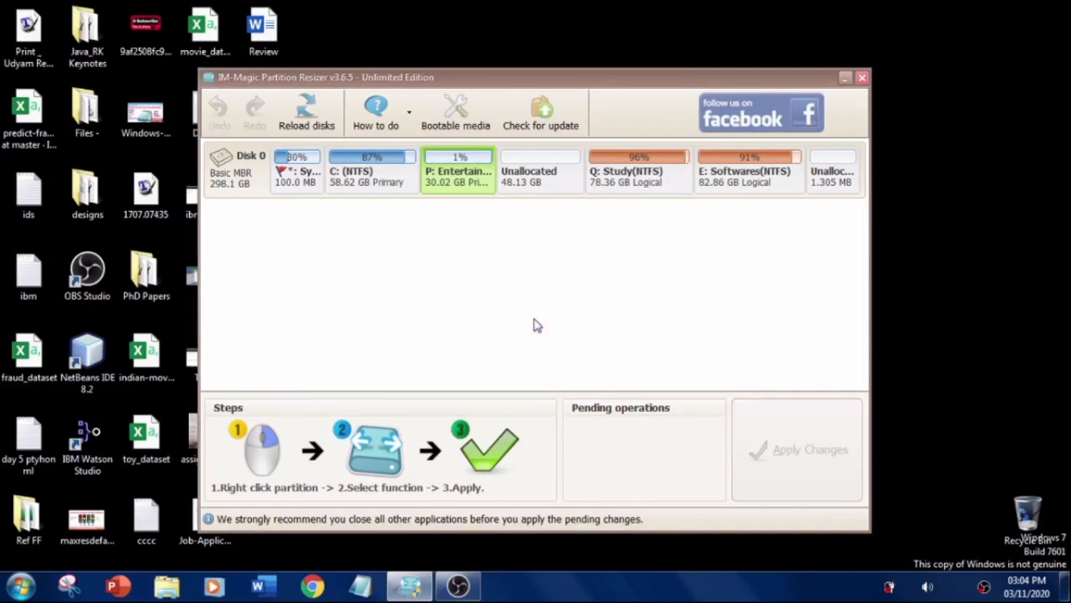
Step: Create an NTFS logical partition labelled aaaa with drive letter D, using all of the 48.13 GB unallocated space
click(531, 181)
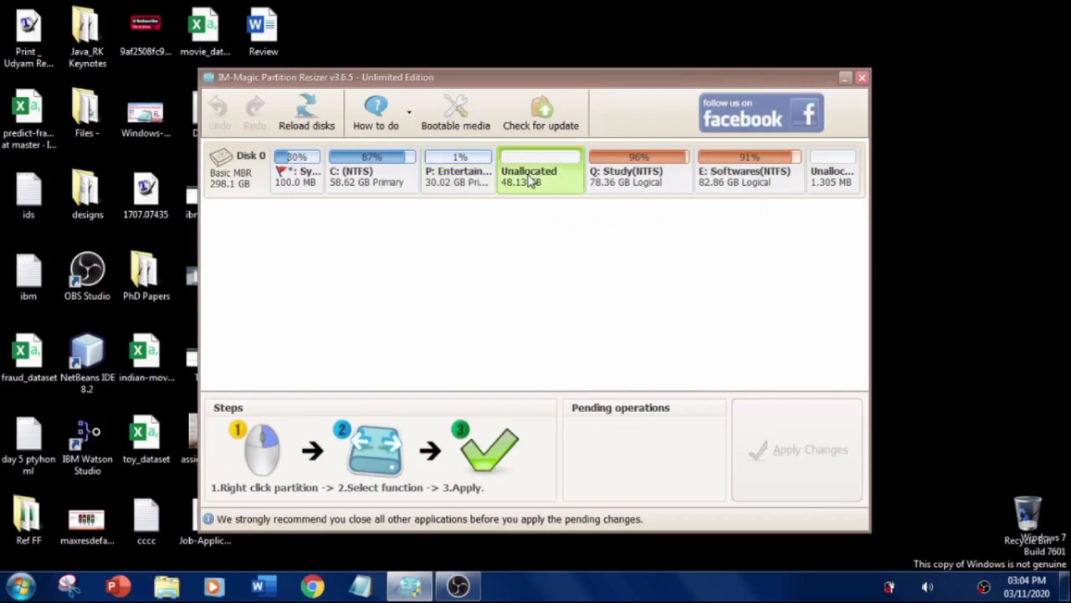
right_click(529, 180)
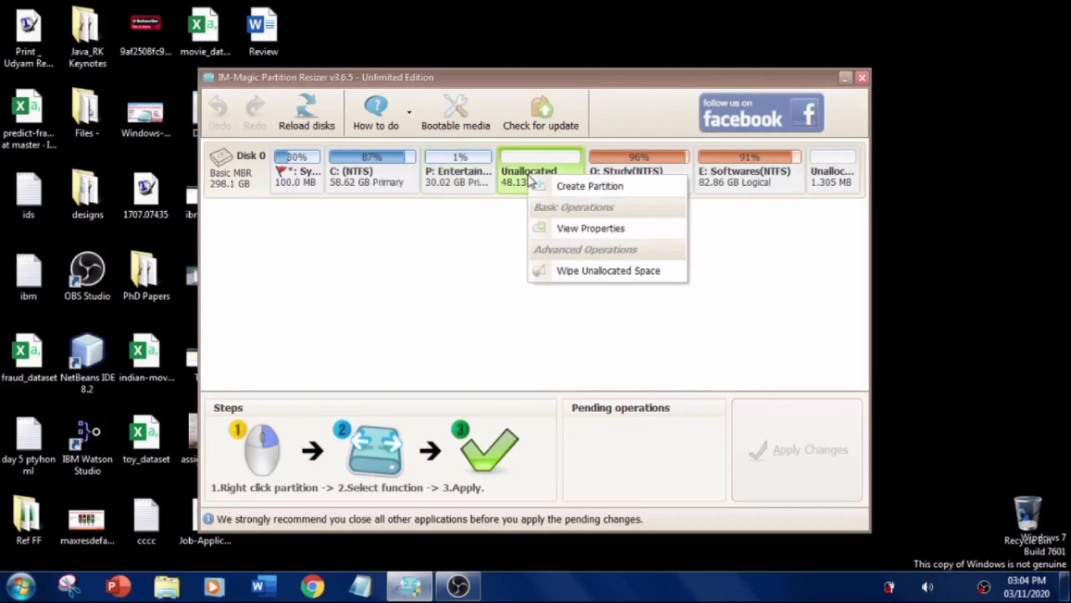
click(586, 185)
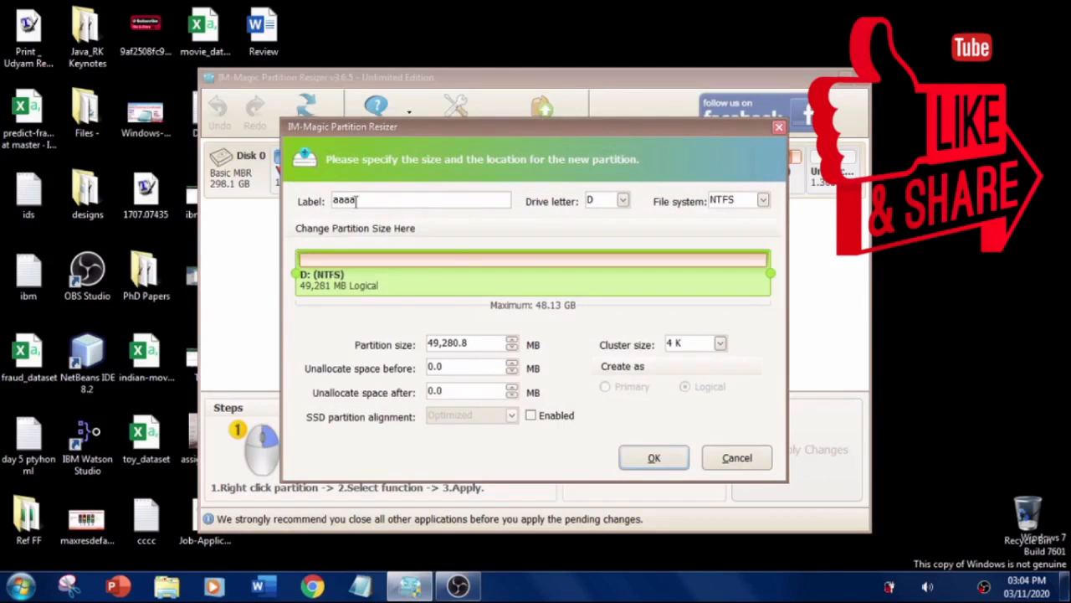
click(633, 455)
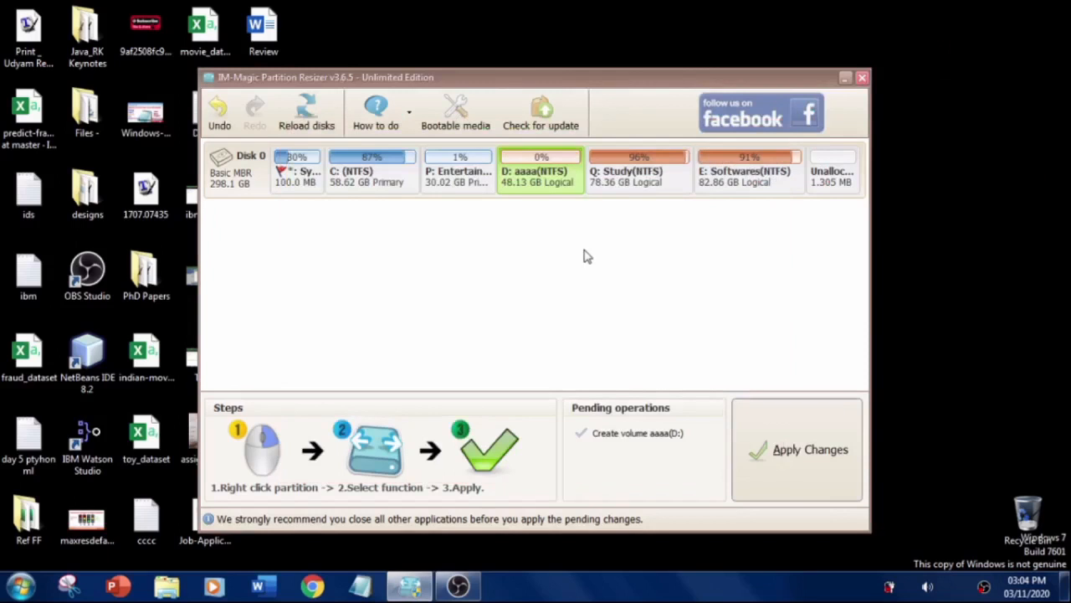
Step: Apply the pending creation of volume aaaa (D:) and close the completion message
click(790, 471)
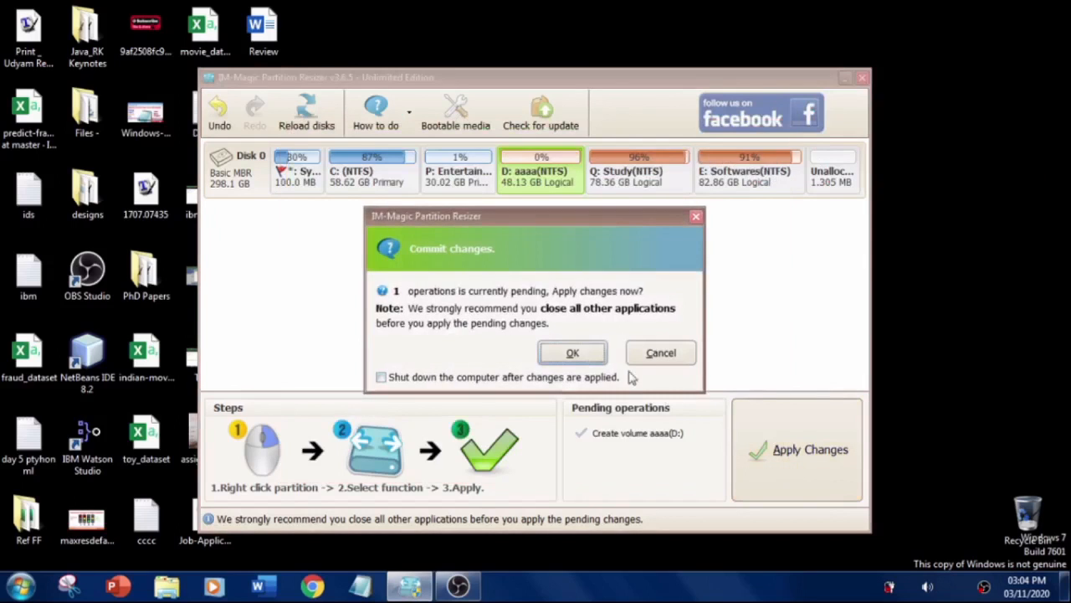
click(588, 359)
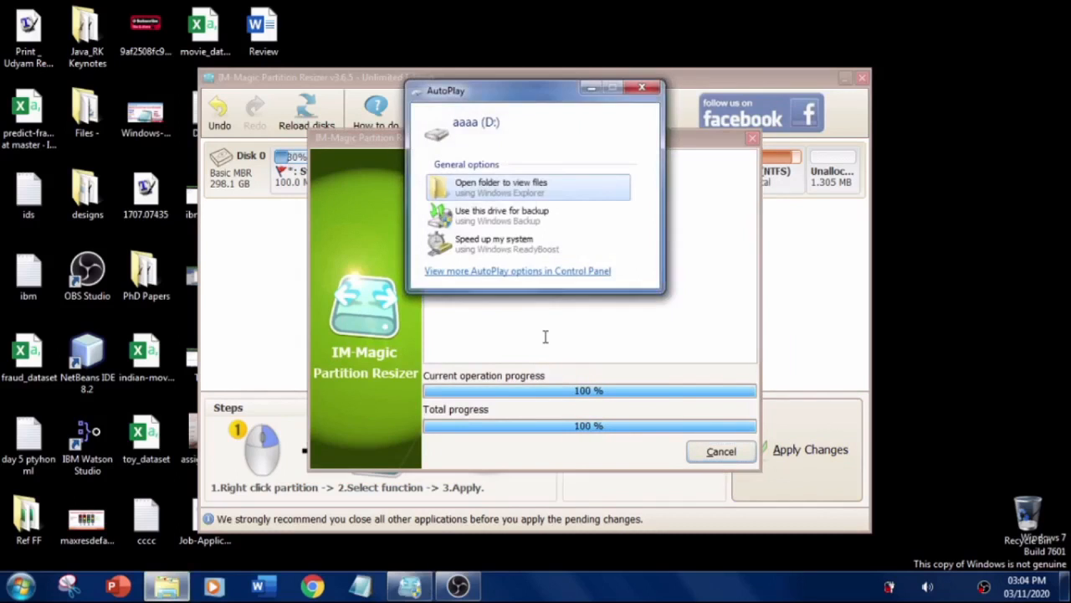
click(533, 329)
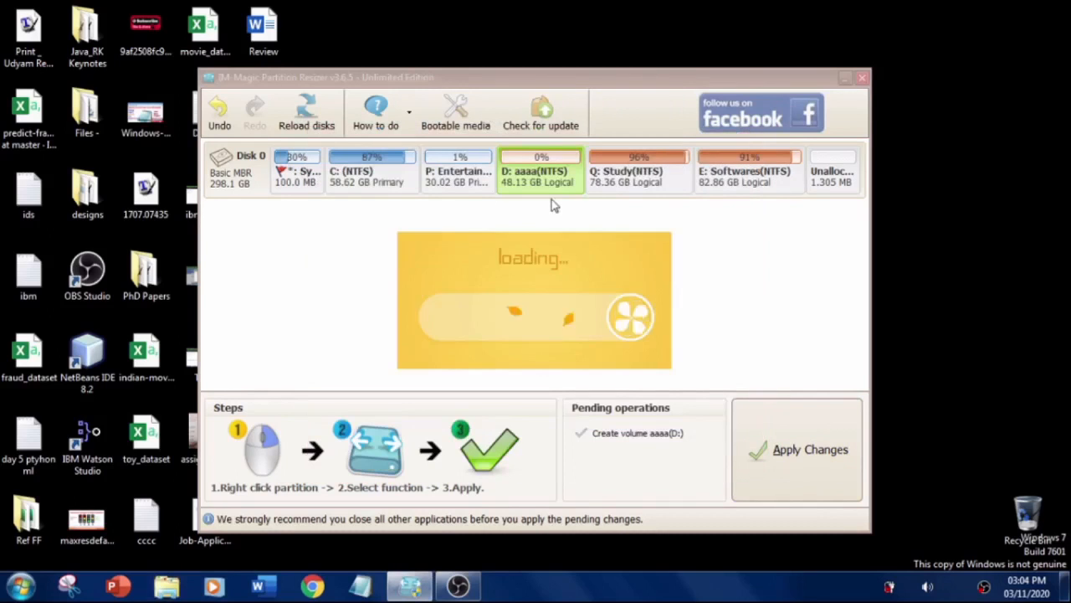
Step: Switch to Windows Explorer and check the sizes of the aaaa (D:) and Entertainment (P:) drives under Computer
click(167, 586)
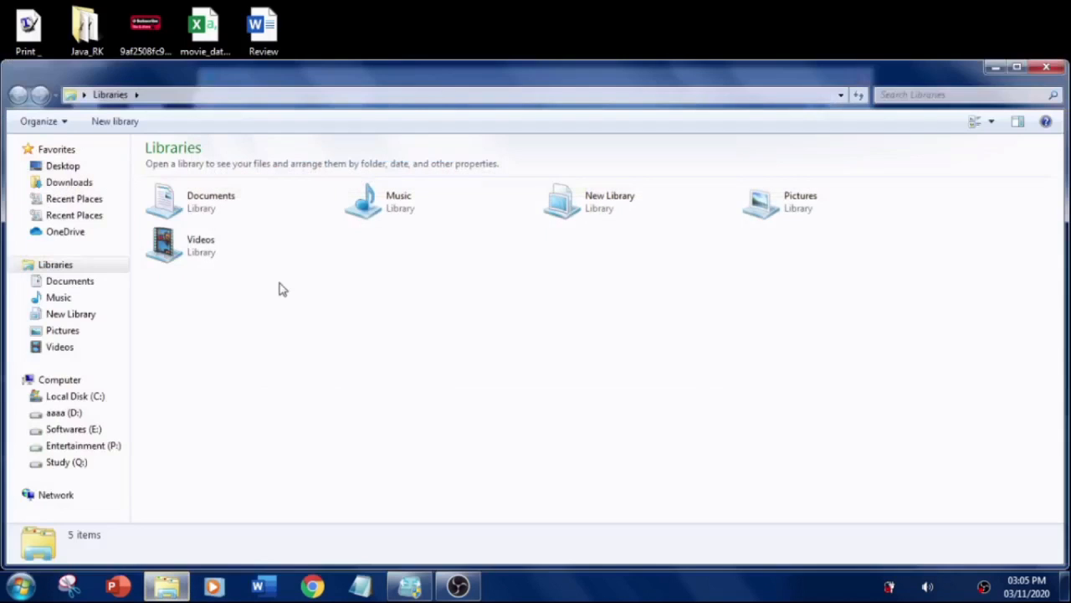
click(60, 380)
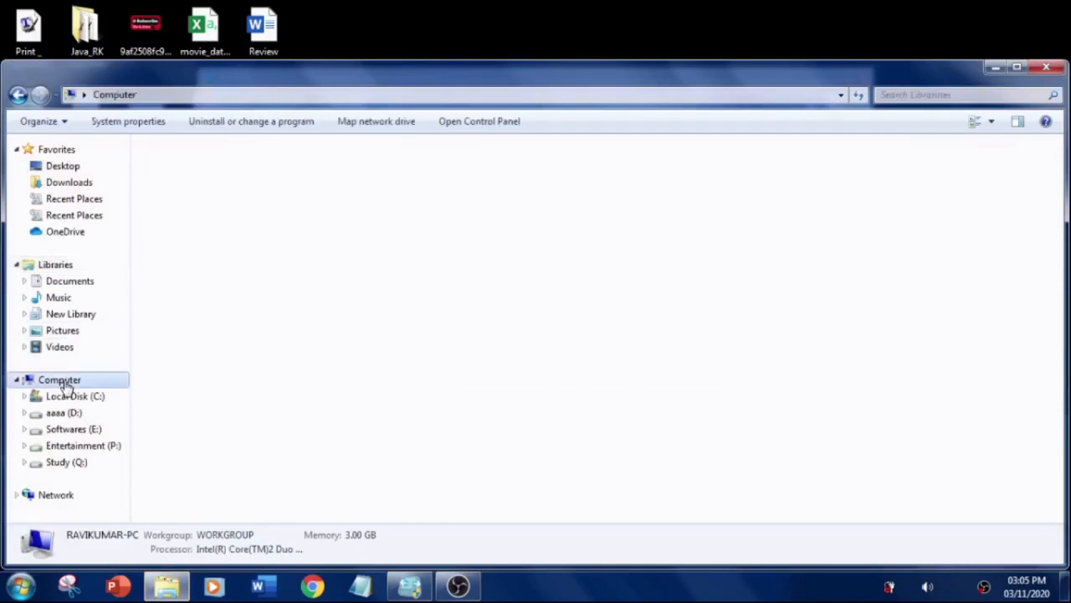
click(261, 192)
click(429, 187)
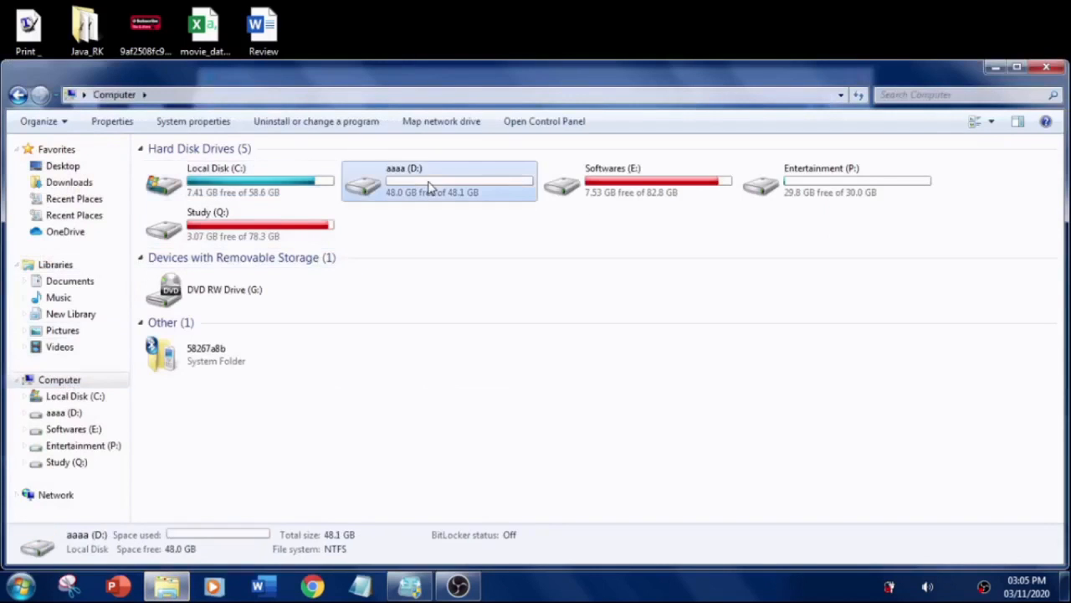
click(810, 191)
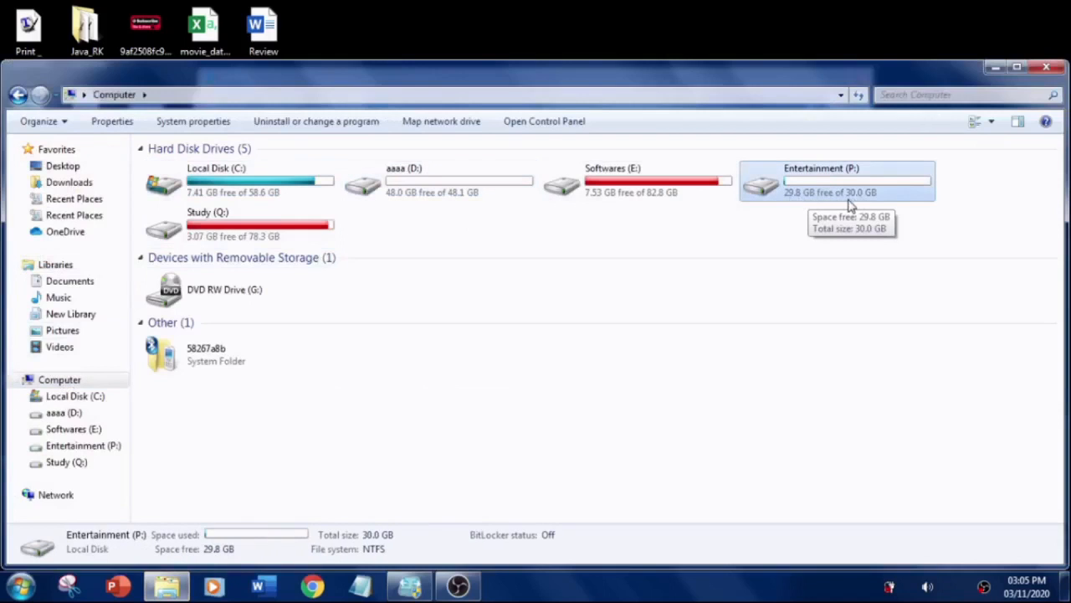
Step: Check the aaaa (D:) drive's size once more and close the Windows Explorer window
click(450, 194)
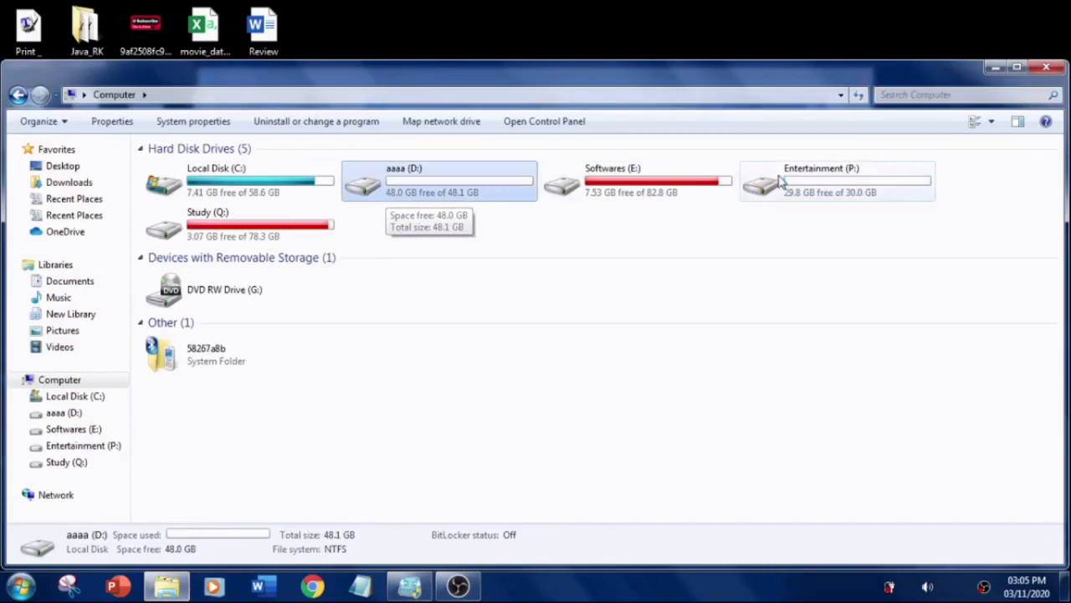
click(1046, 67)
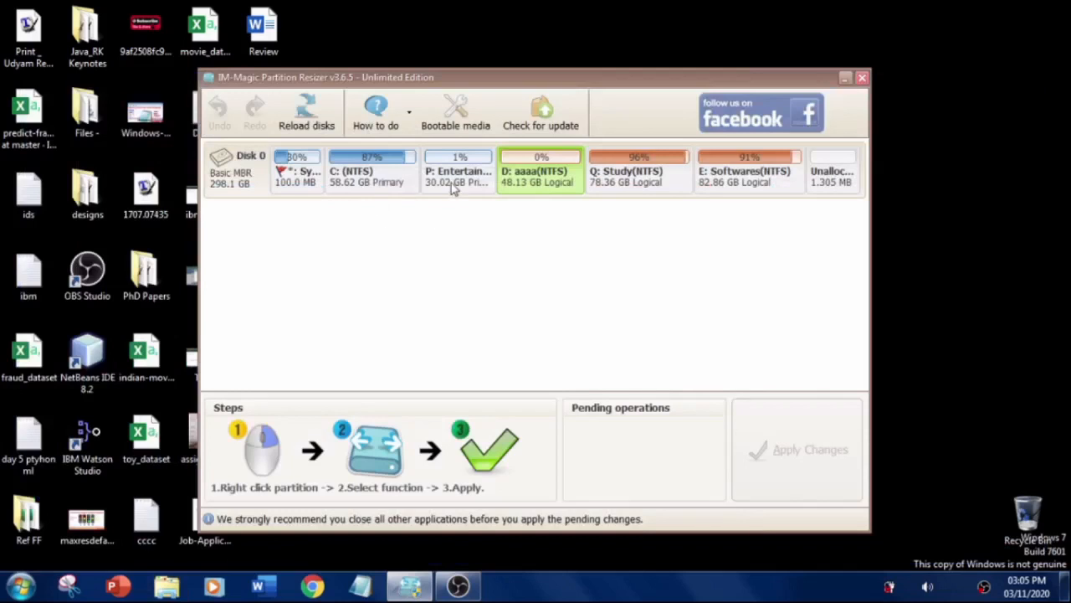
Step: Set up a partition merge on Disk 0 that combines volumes C: and P: Entertainment into C:
click(376, 185)
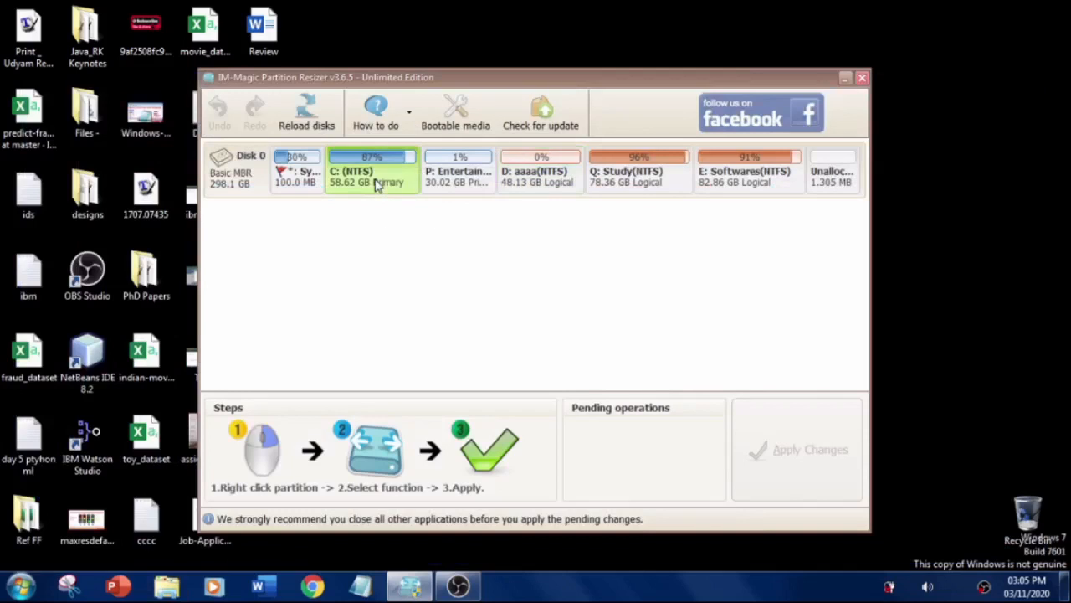
right_click(366, 175)
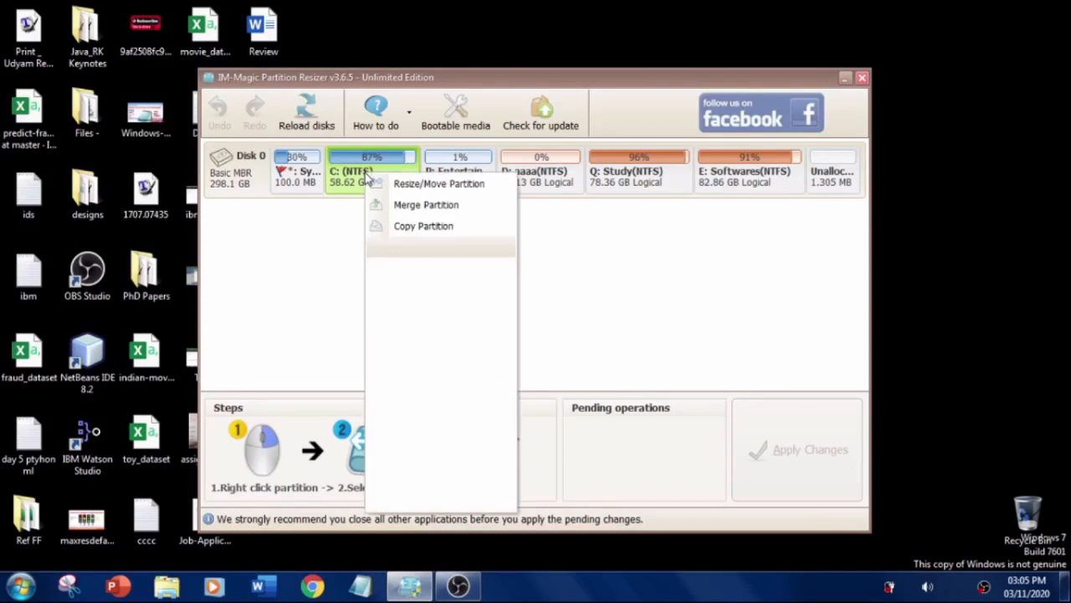
click(436, 212)
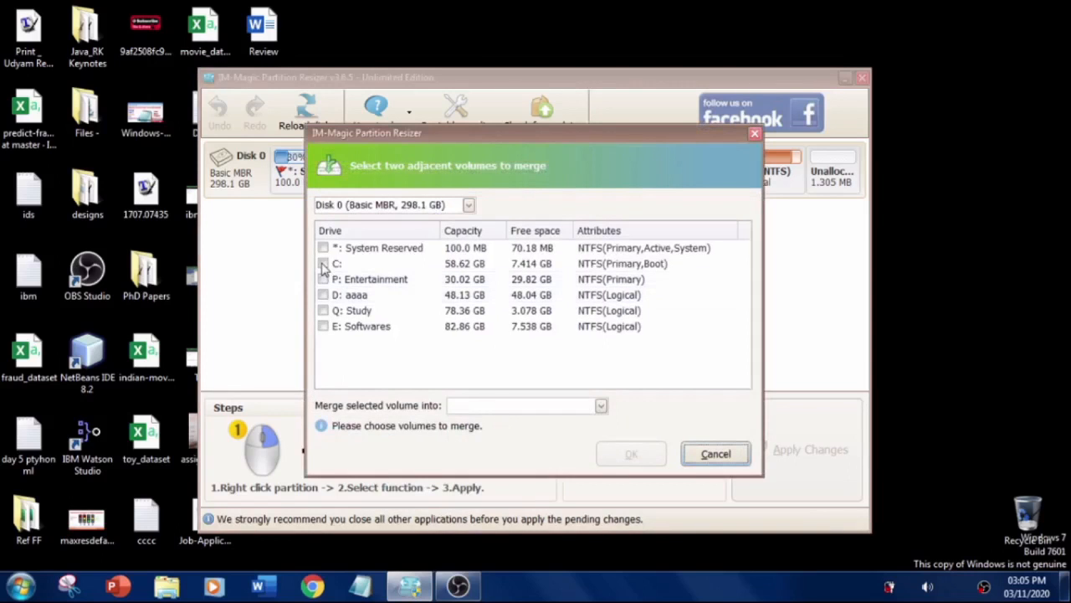
click(323, 263)
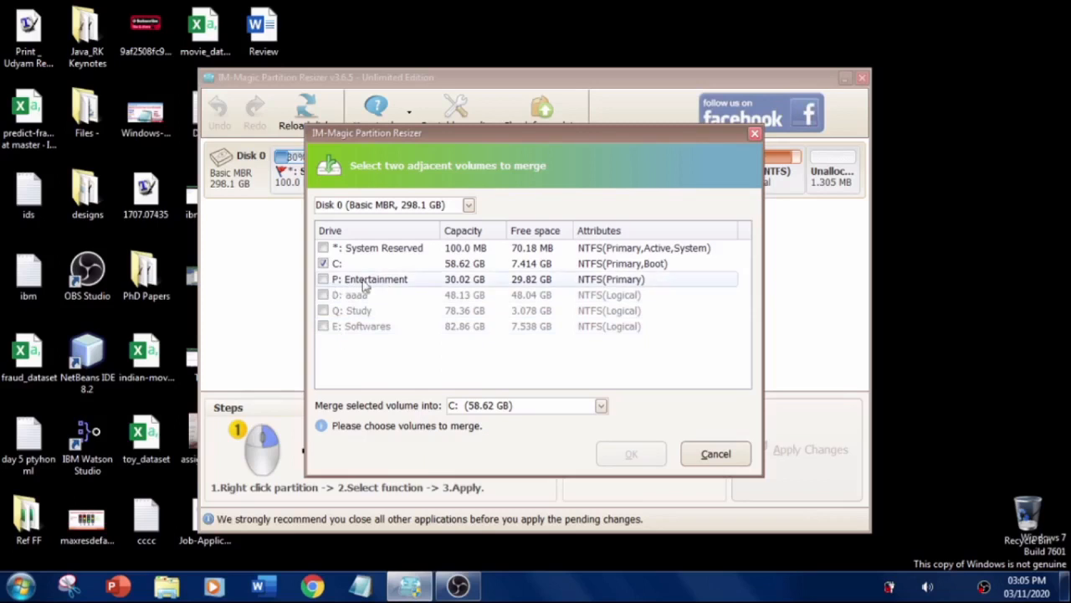
drag(460, 134, 466, 211)
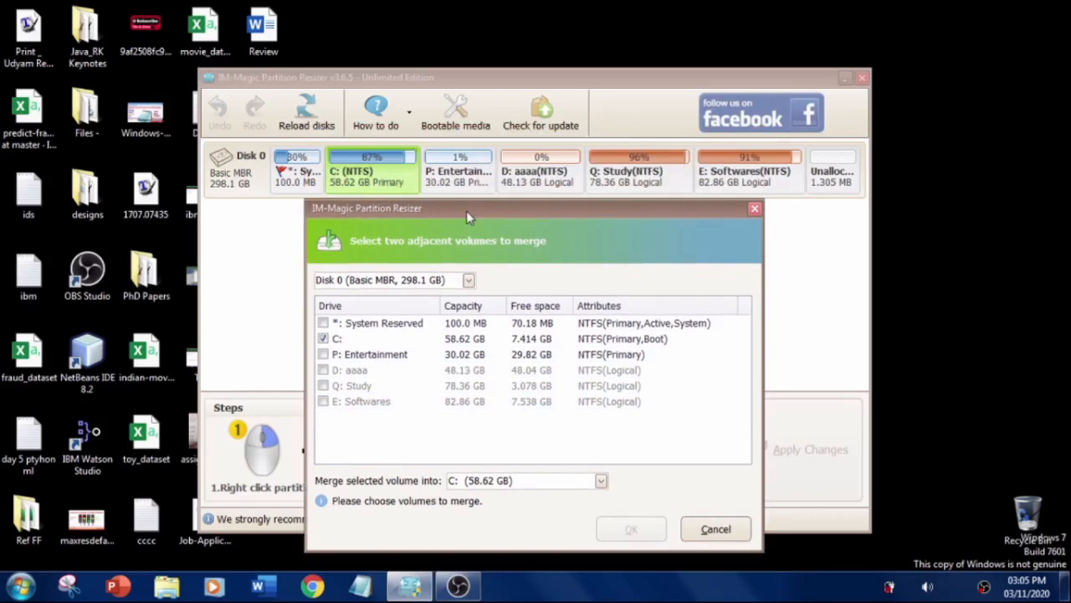
click(326, 355)
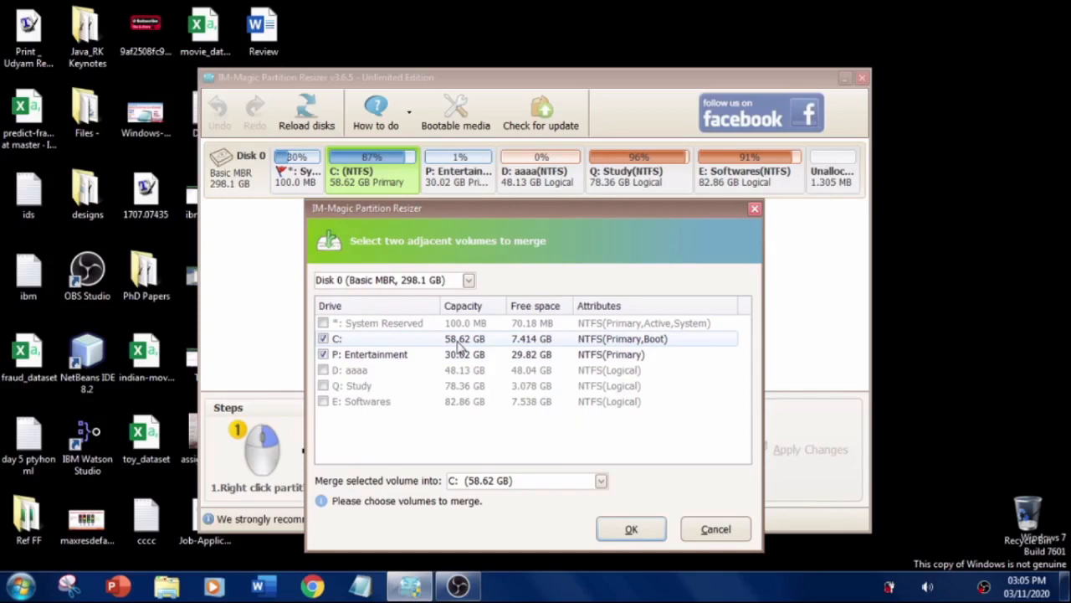
drag(502, 215, 502, 171)
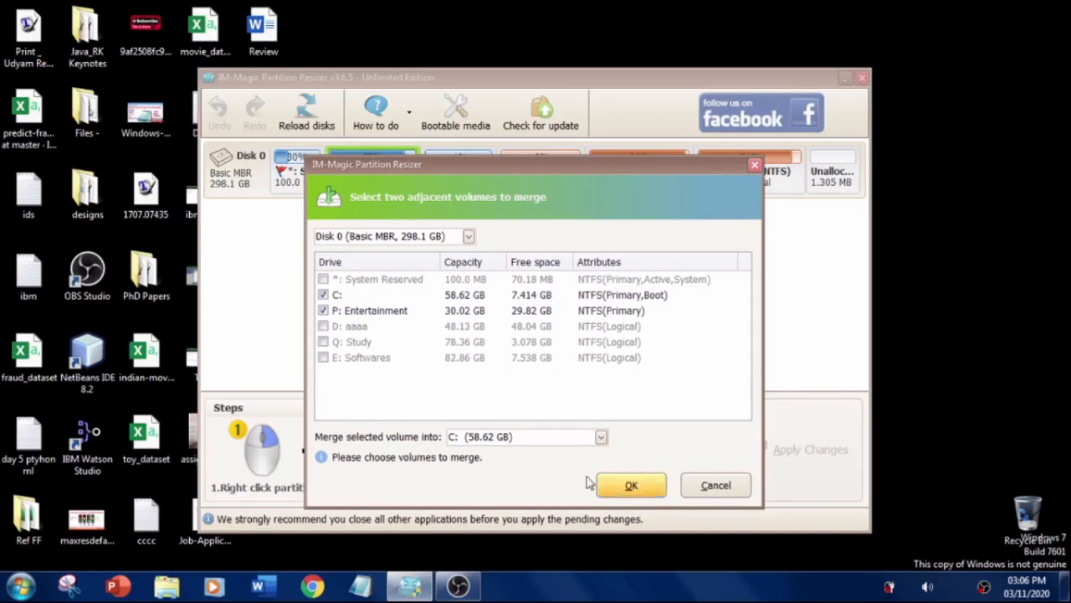
click(631, 487)
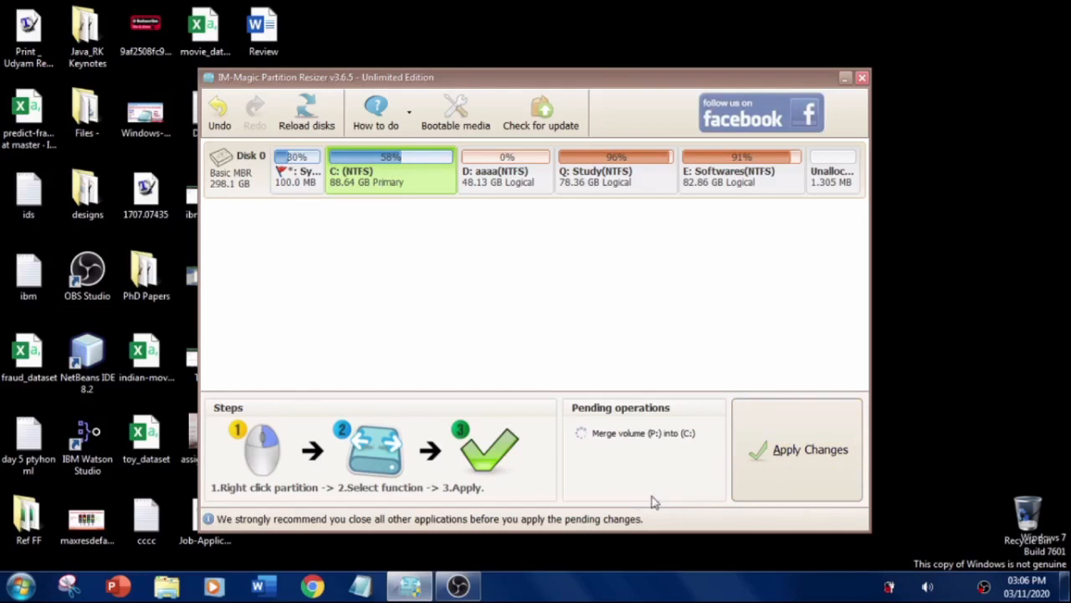
Step: Apply the pending merge of P: into C: and agree to restart the computer right away
click(810, 462)
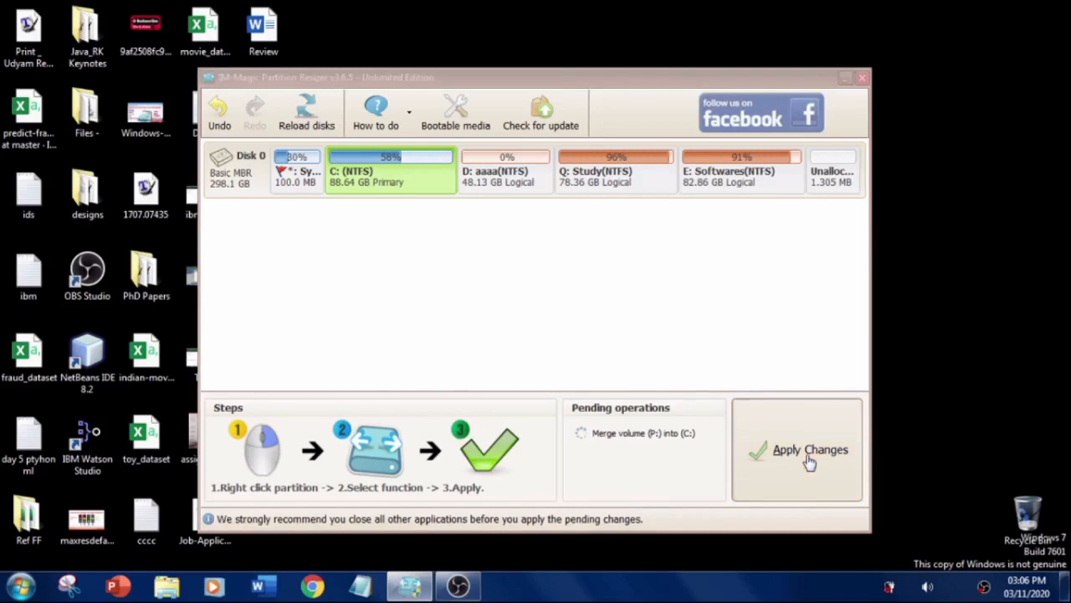
click(571, 352)
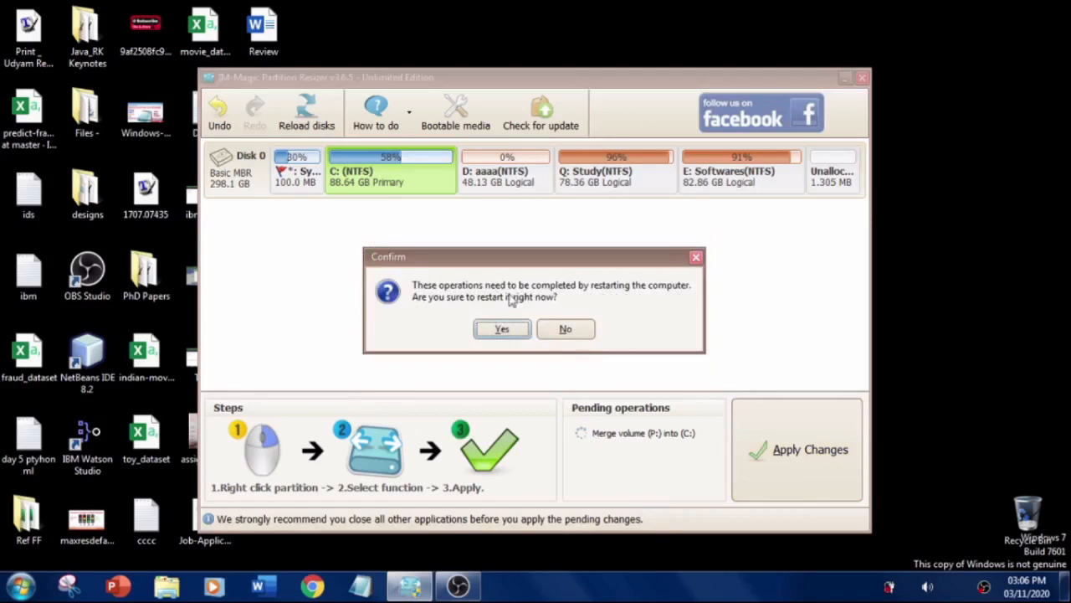
click(502, 329)
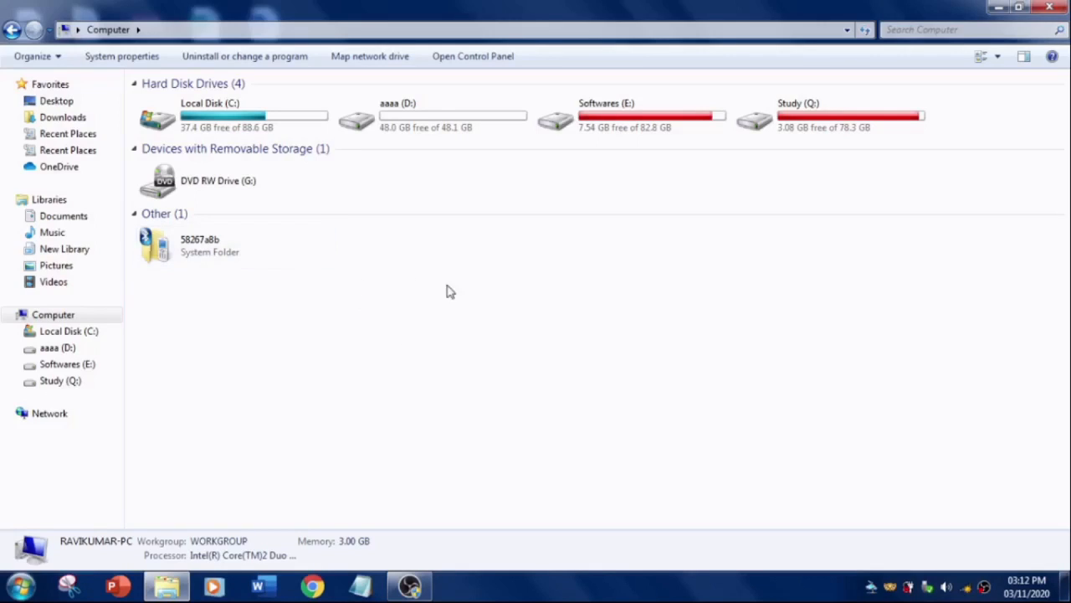
Step: Check the total size and free space of Local Disk (C:) and aaaa (D:) under Computer in Windows Explorer
click(247, 117)
click(422, 123)
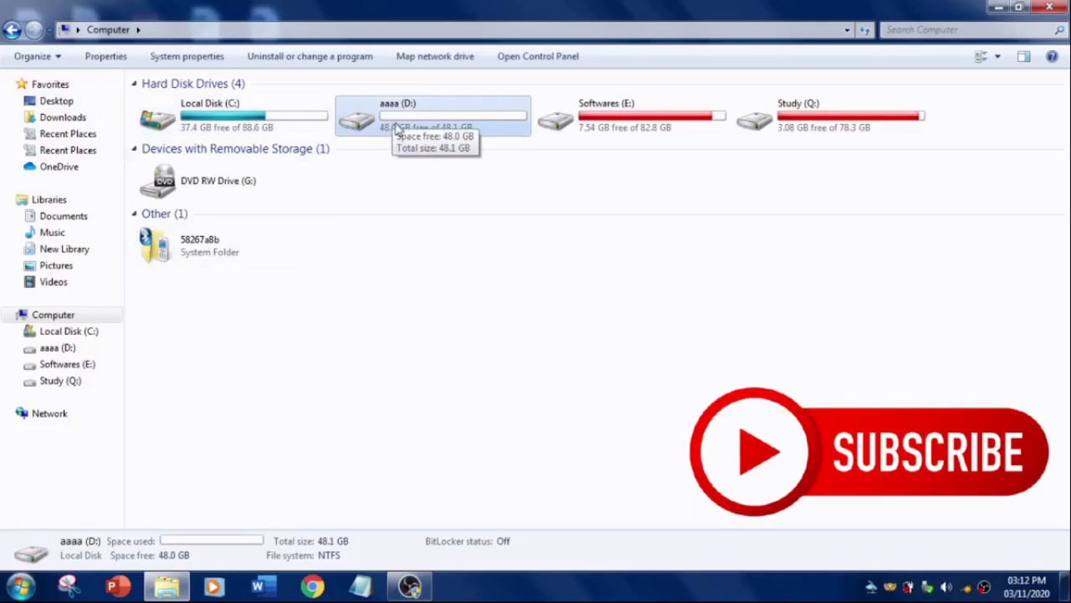
click(282, 124)
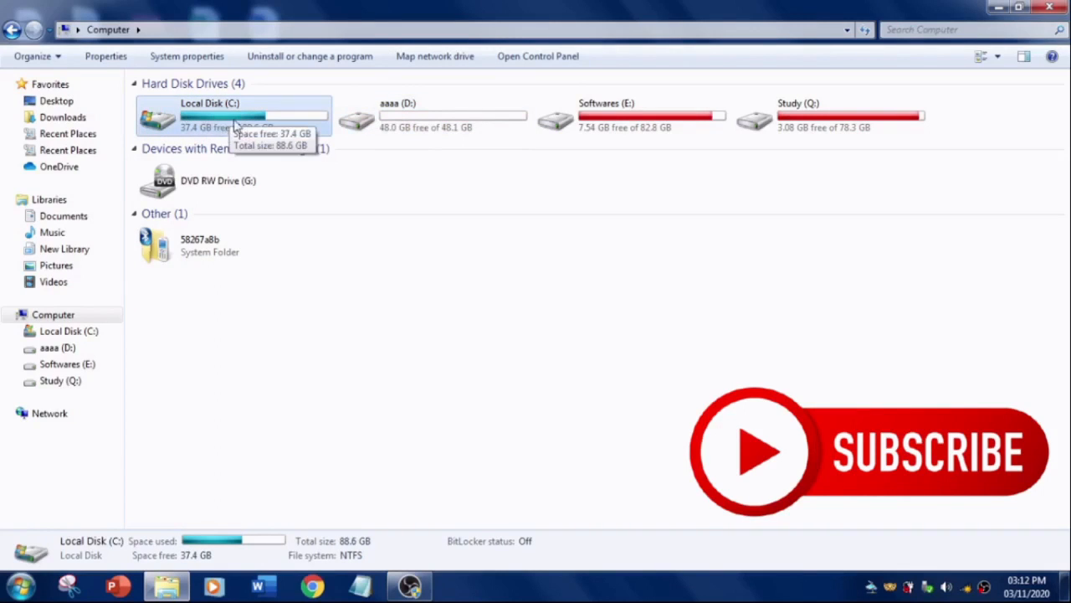
click(375, 324)
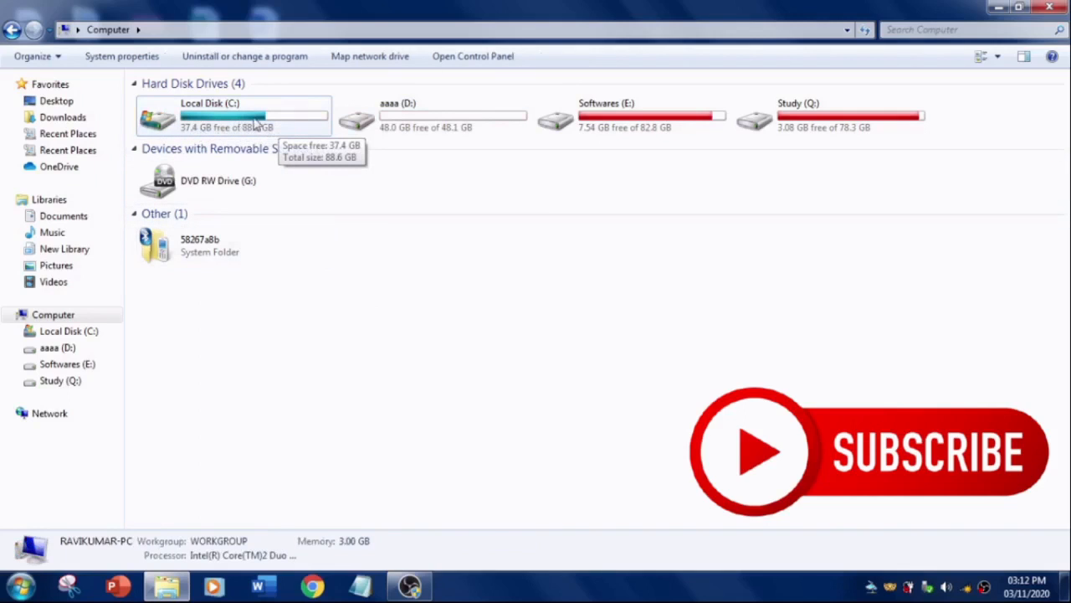
click(251, 124)
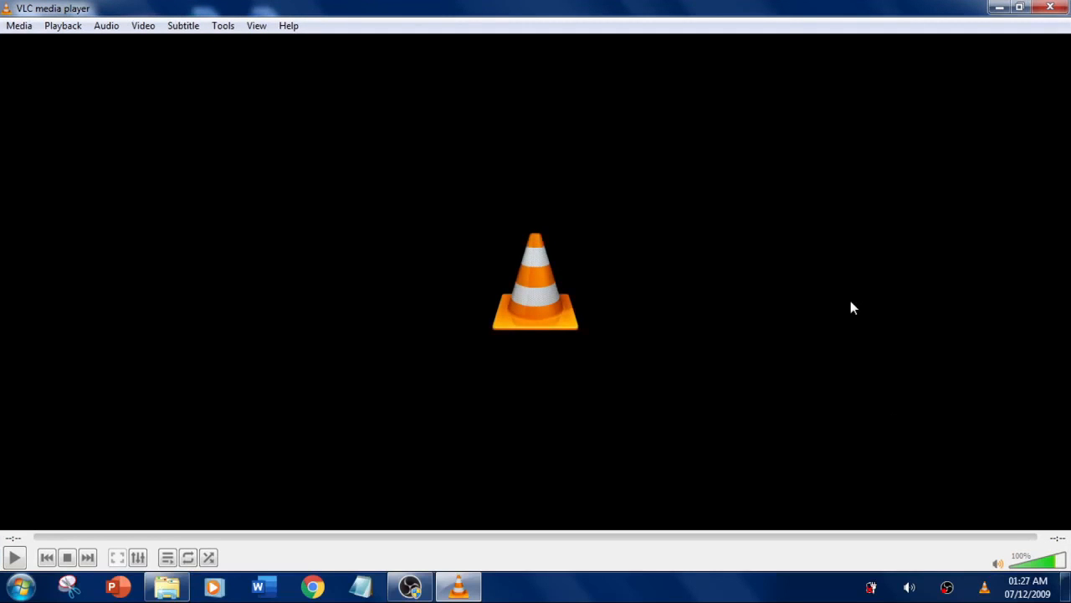
Step: Close the VLC media player window
click(1051, 7)
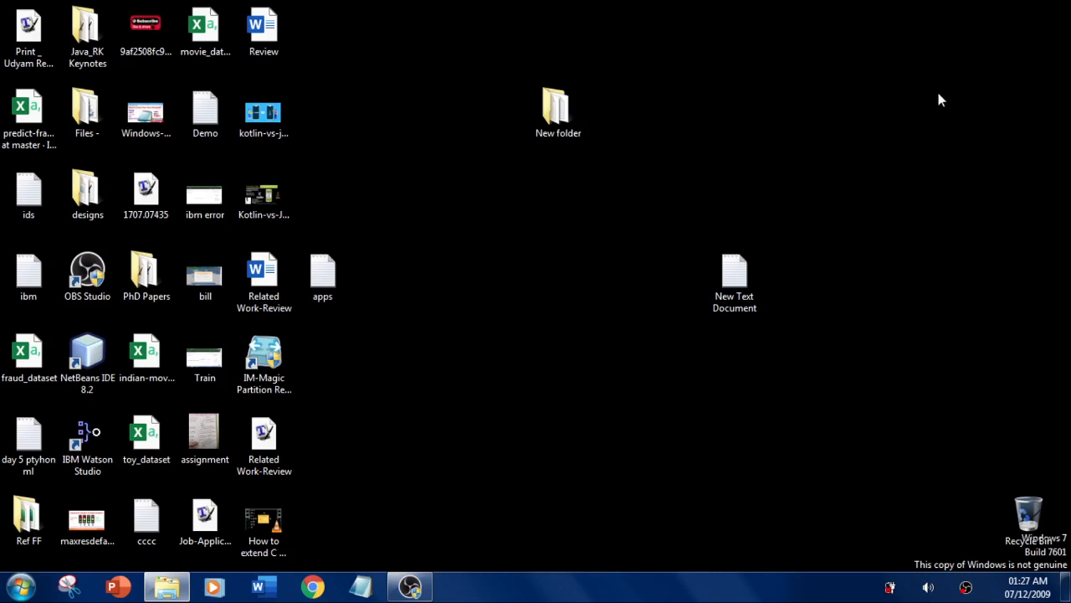